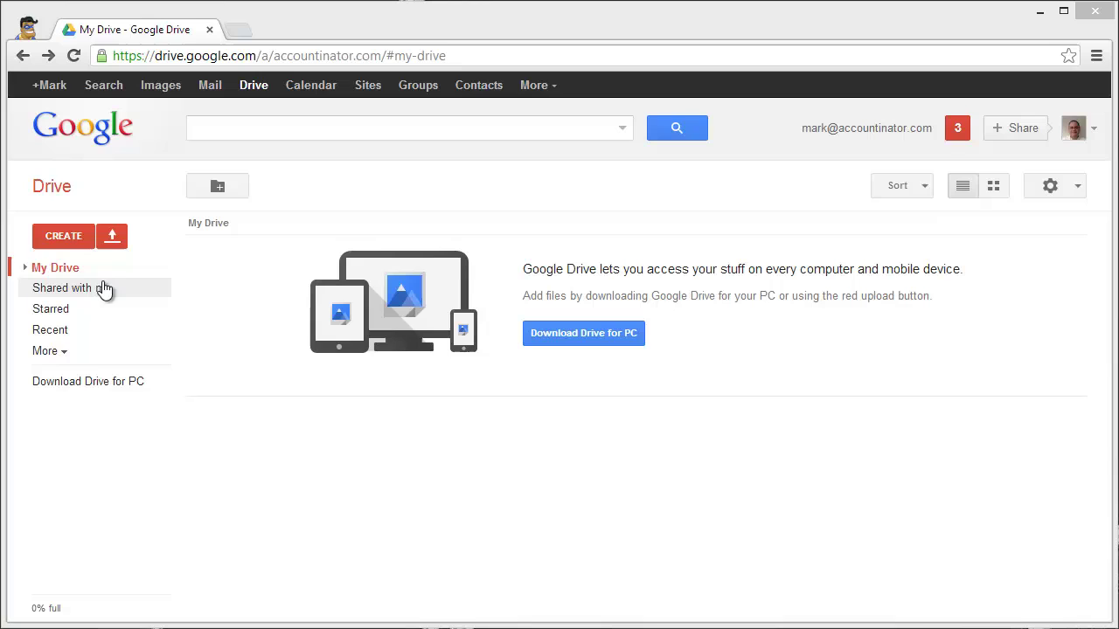
Step: Create a new blank spreadsheet from the Google Drive CREATE menu
left_click(63, 236)
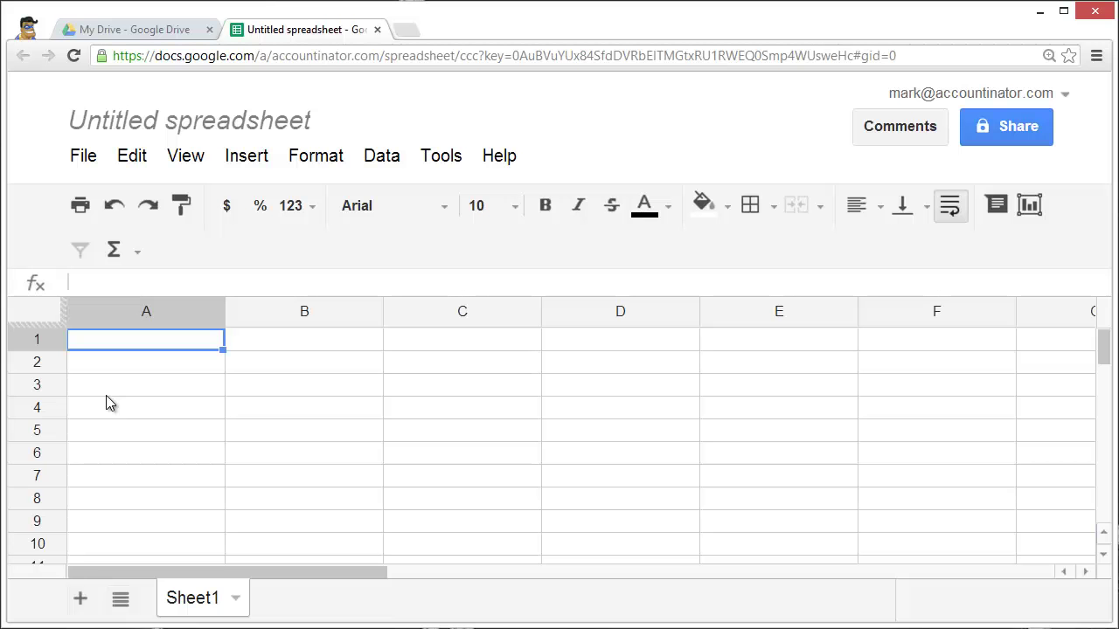
Step: Rename the untitled spreadsheet to 'Spreadsheet Lesson 1'
left_click(148, 122)
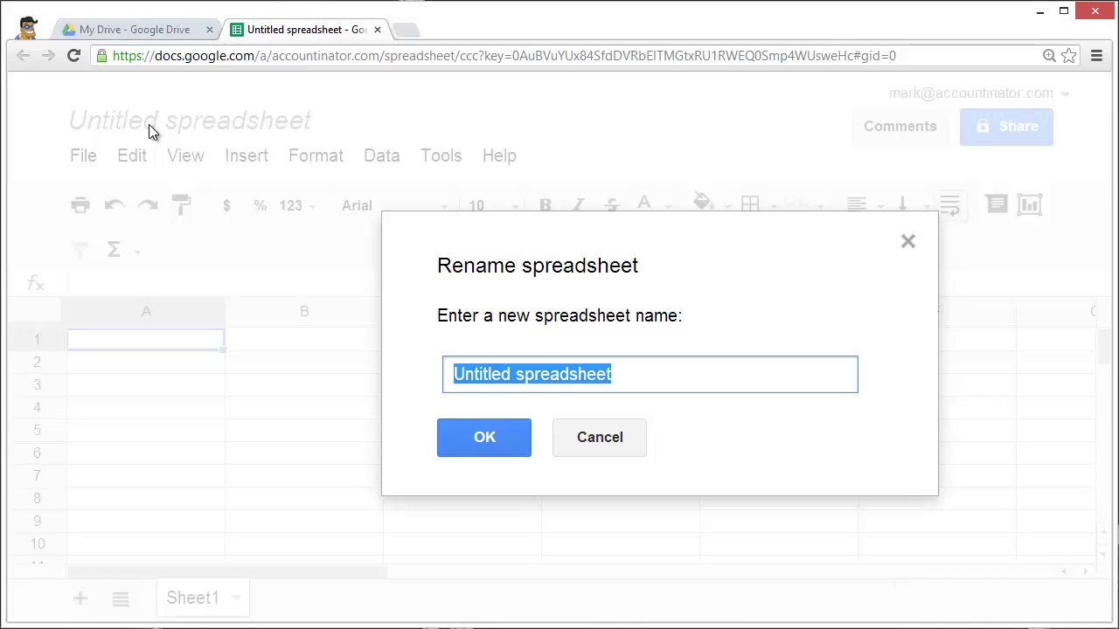
type("Spreadshe")
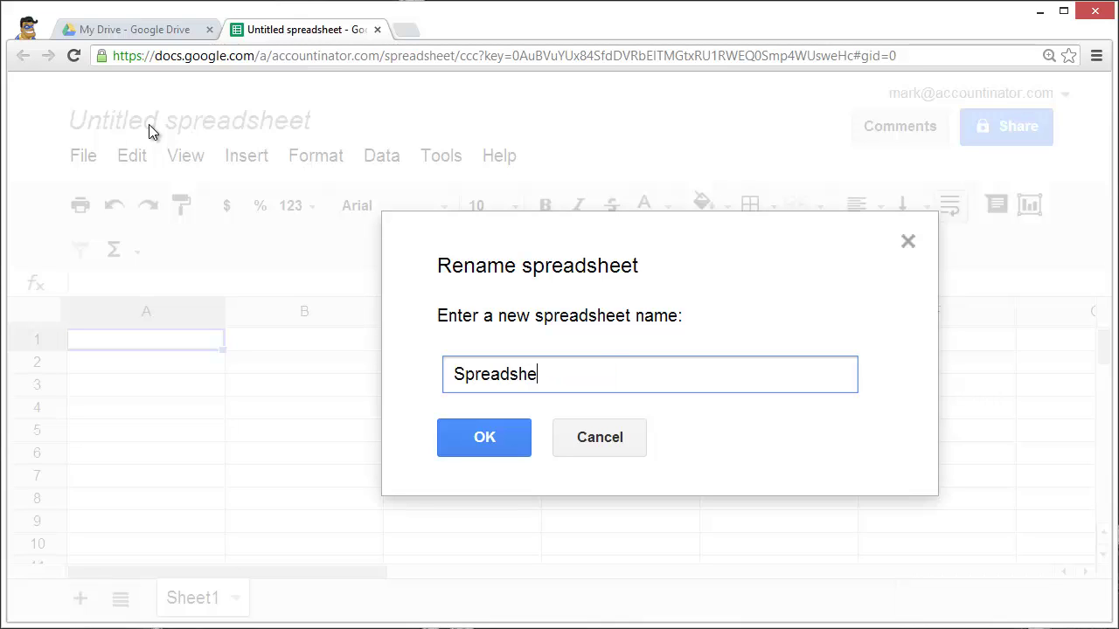
type("et Lesson 1")
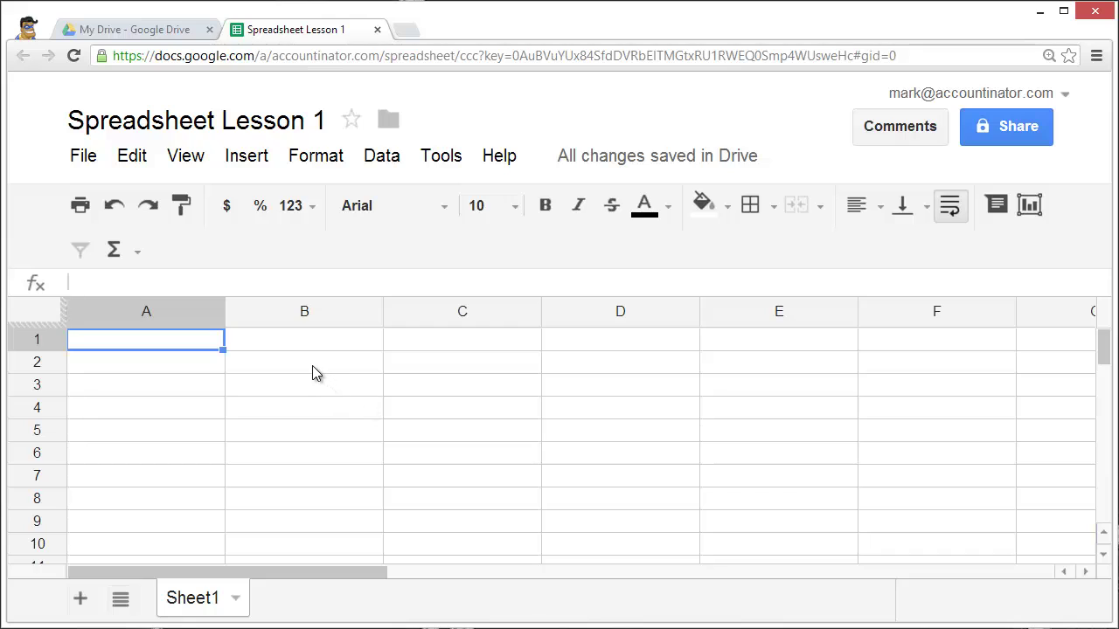
Step: Select cells B1, A1, A2 and B2 to try out moving around the grid
left_click(241, 344)
left_click(200, 342)
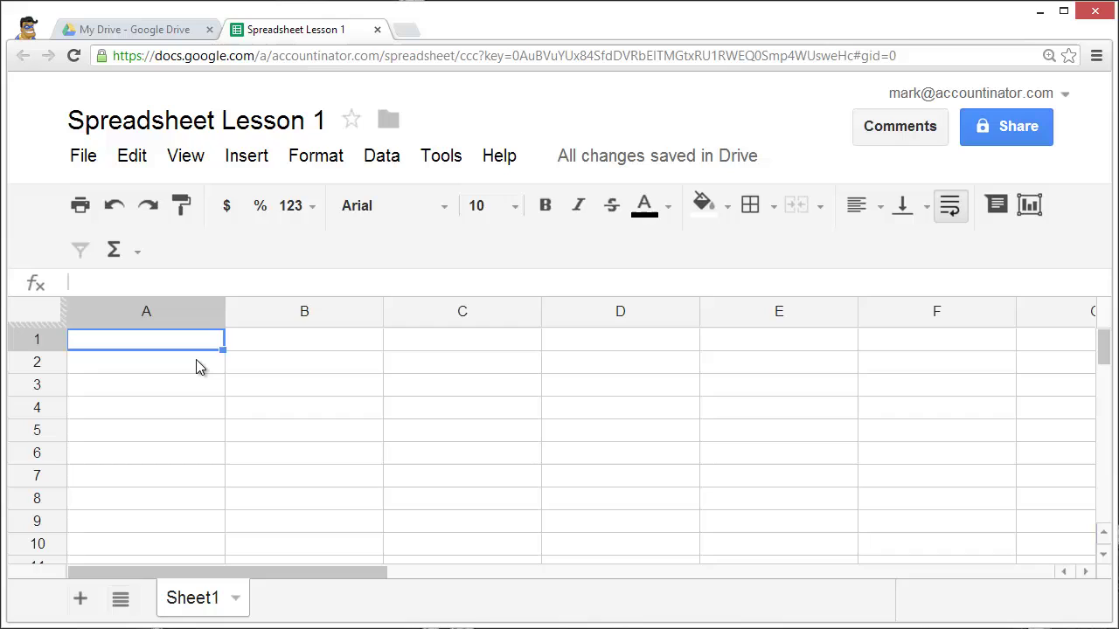
left_click(197, 364)
left_click(247, 365)
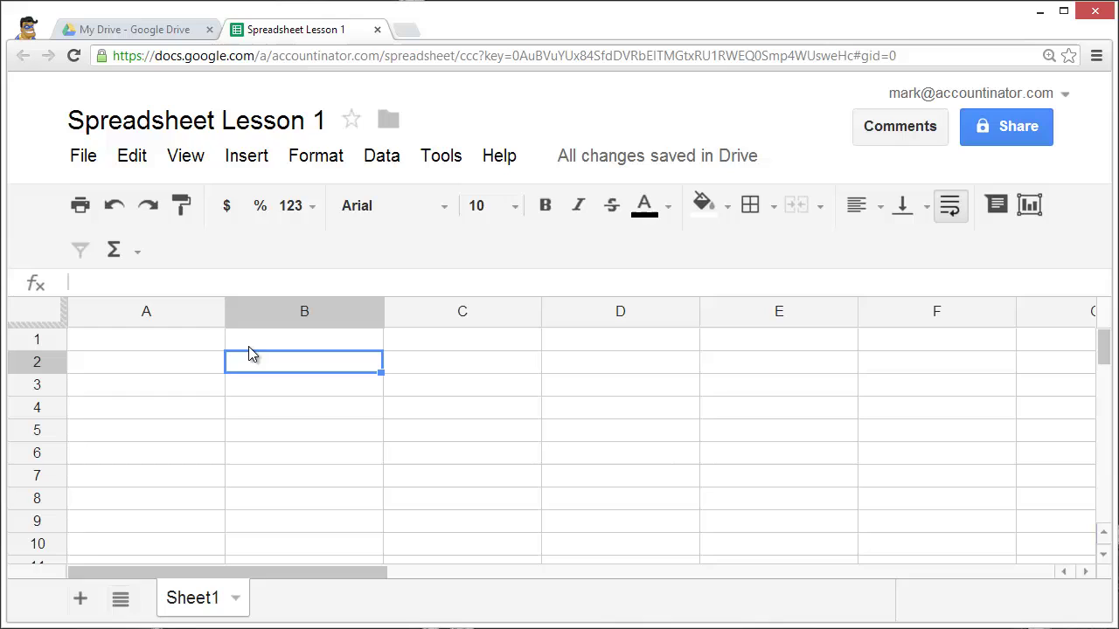
Step: Enter the headings Type, Quantity, Unit Price and Total Price across A1:D1
left_click(195, 347)
type("Type")
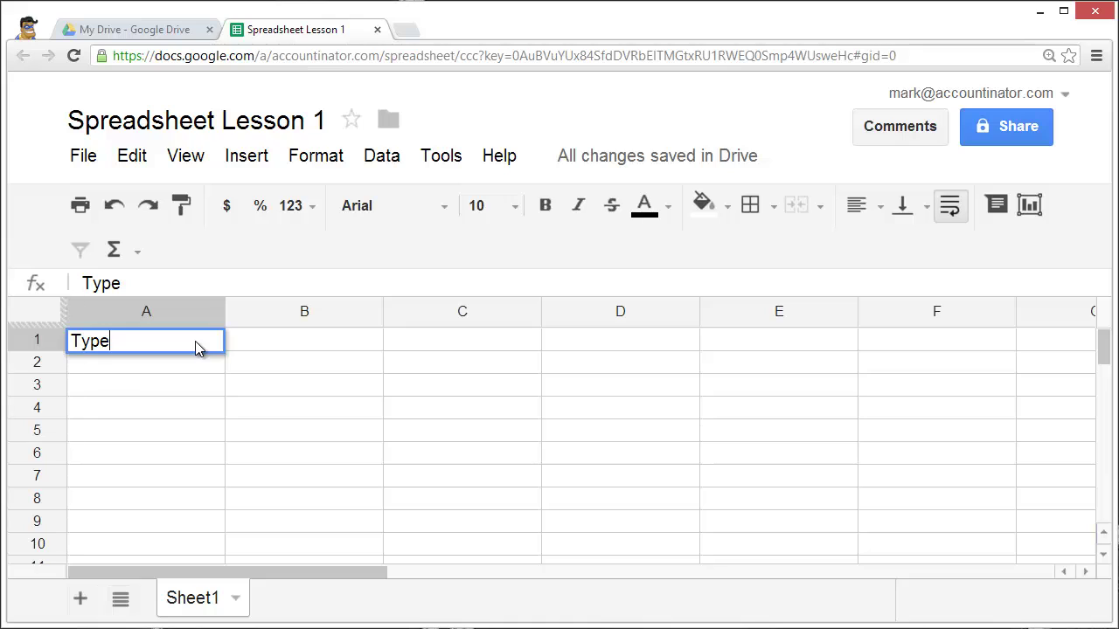
key("Tab")
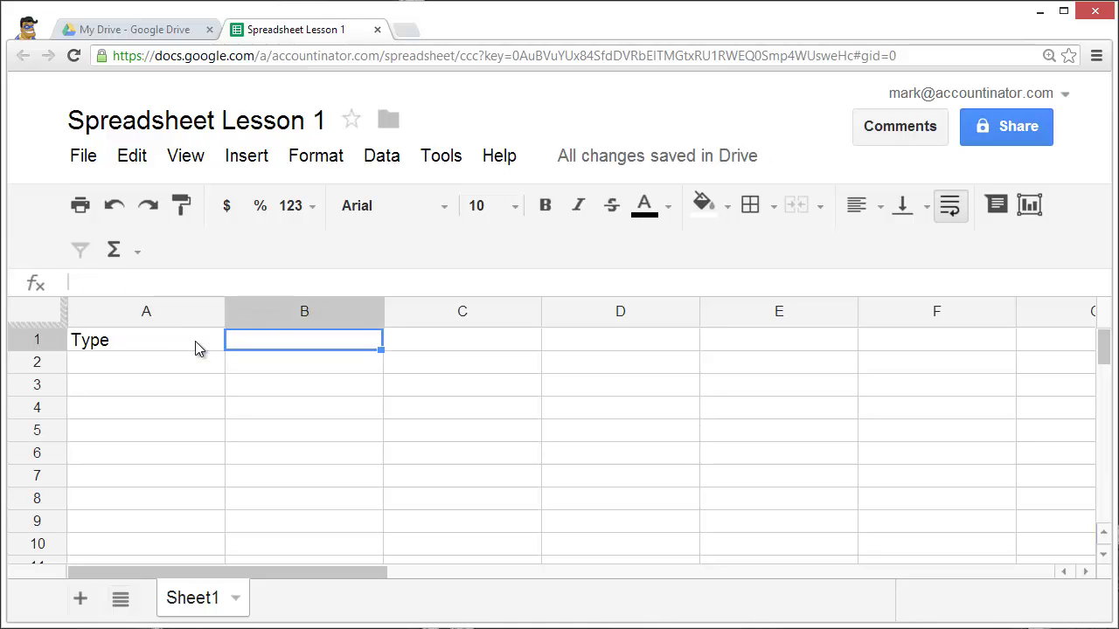
type("V")
key("BackSpace")
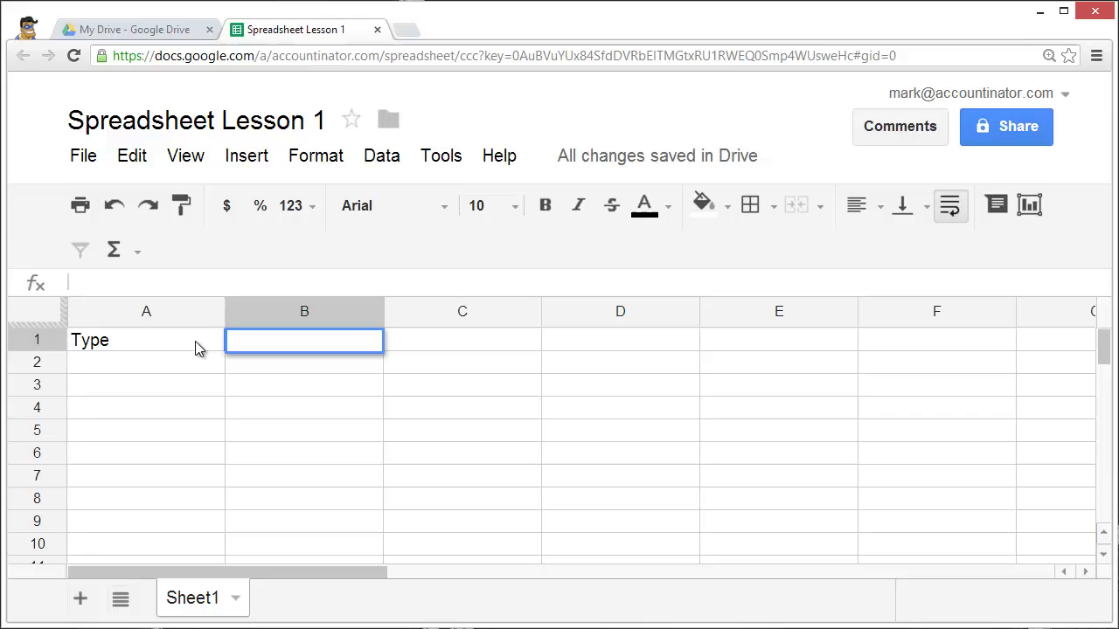
type("Quantity")
key("Tab")
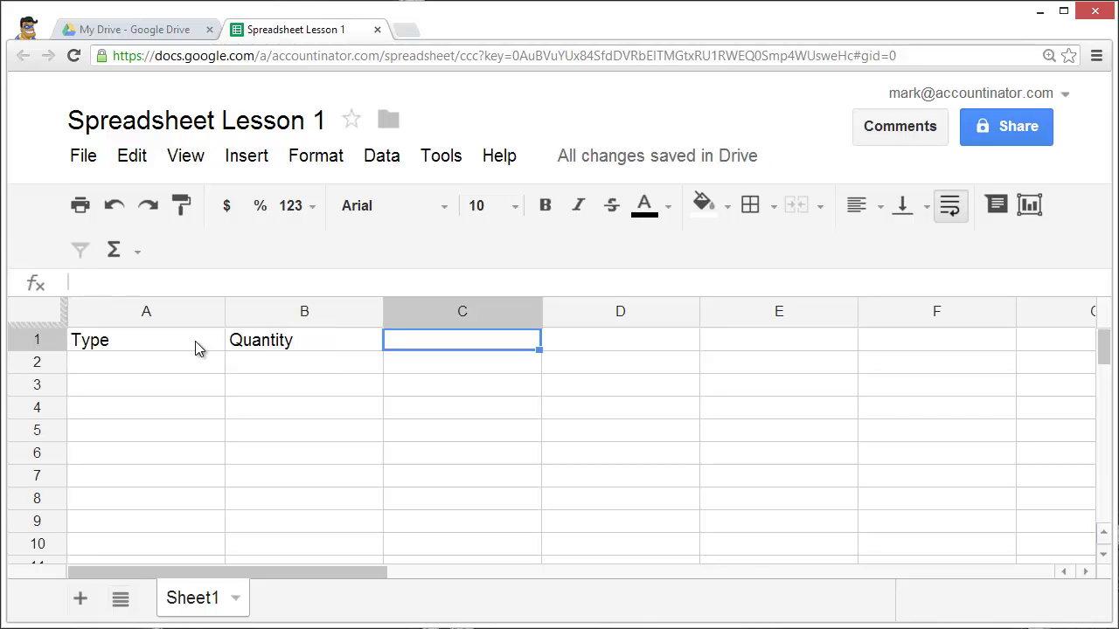
type("Unit ")
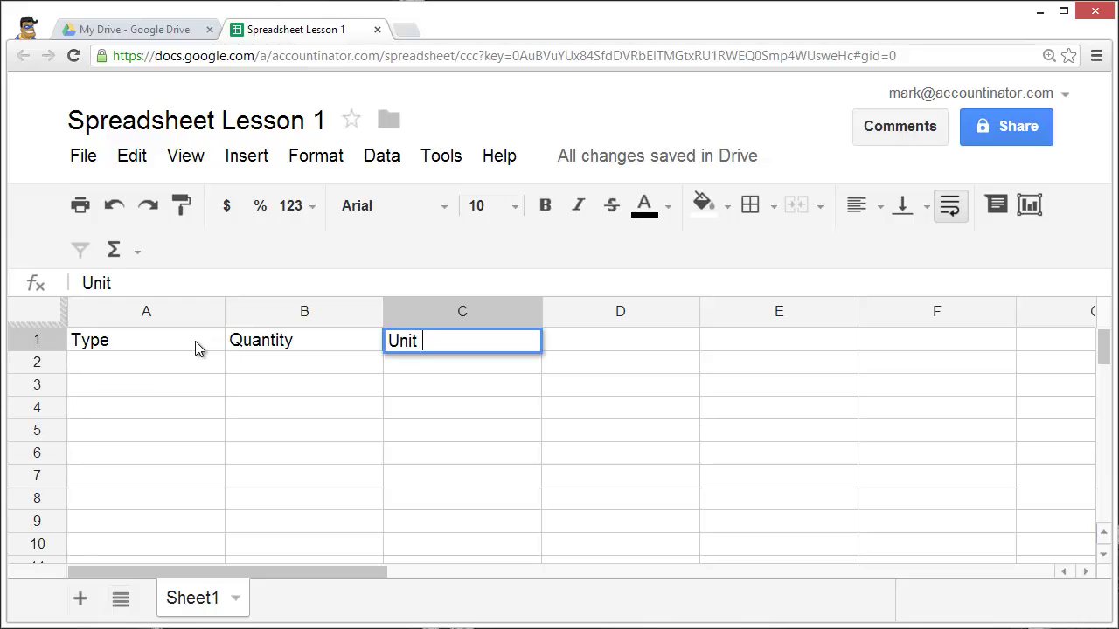
type("Price")
key("Tab")
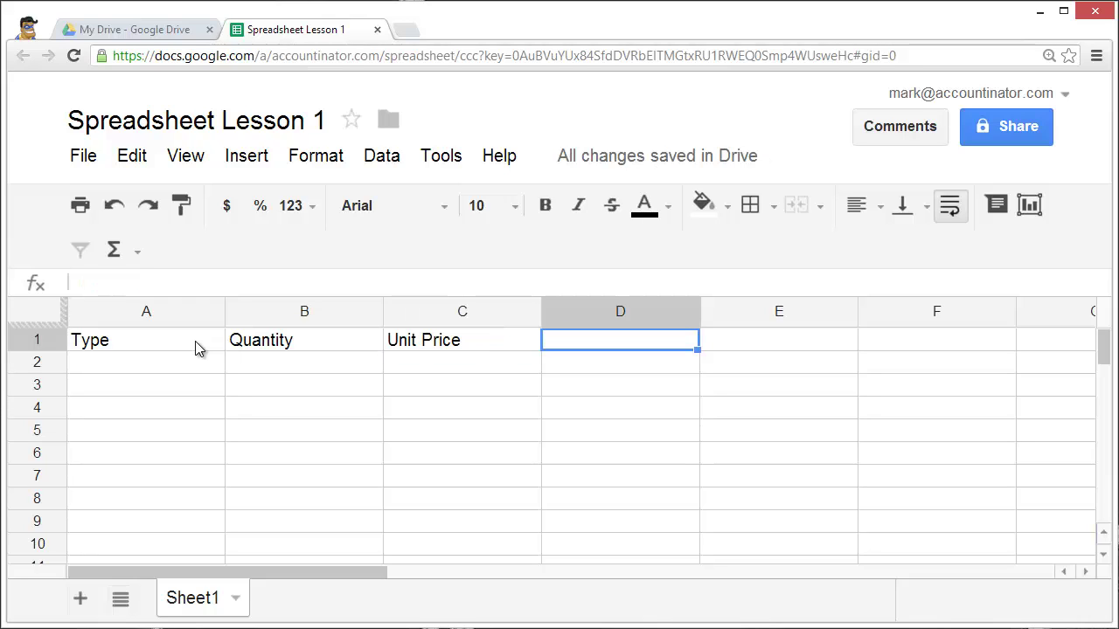
type("Tot")
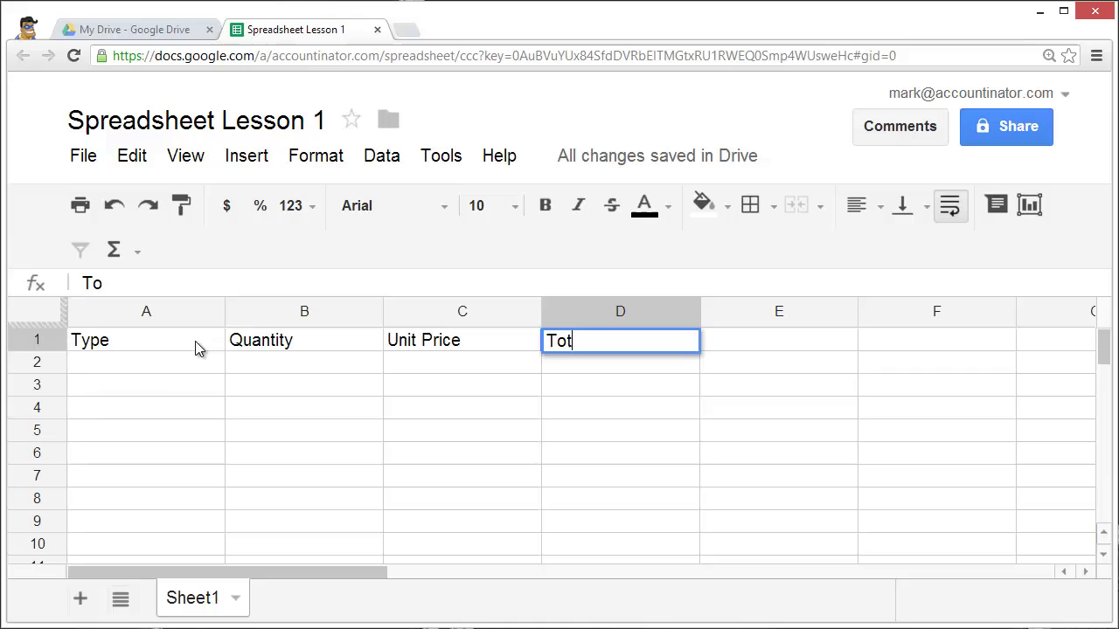
type("al Price")
key("Return")
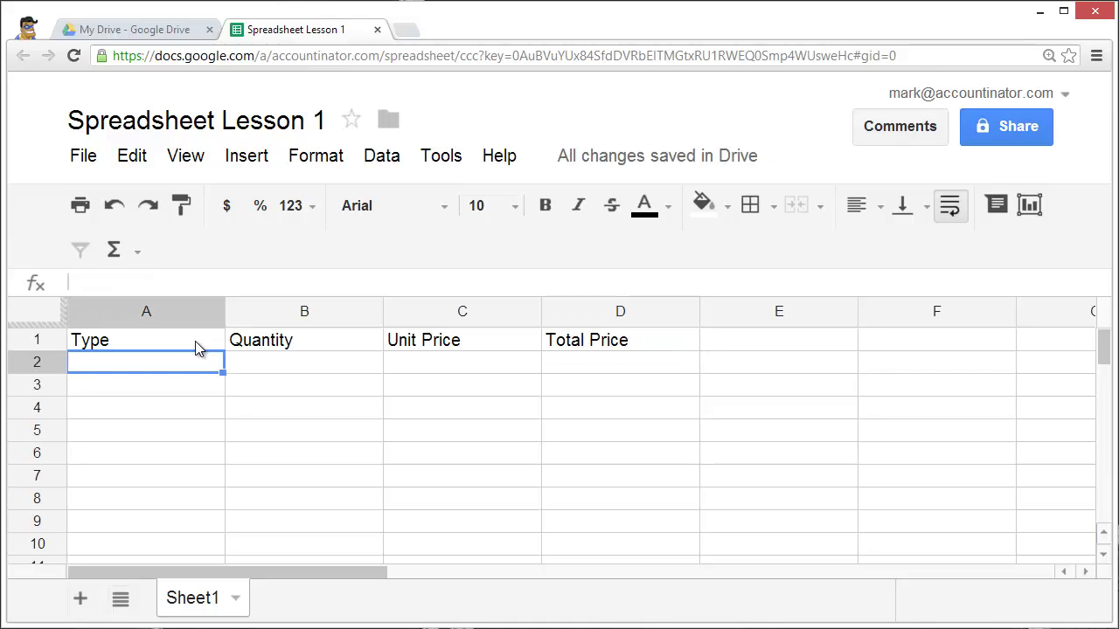
Step: List Apples, Oranges and Bananas down cells A2:A4
type("Appl")
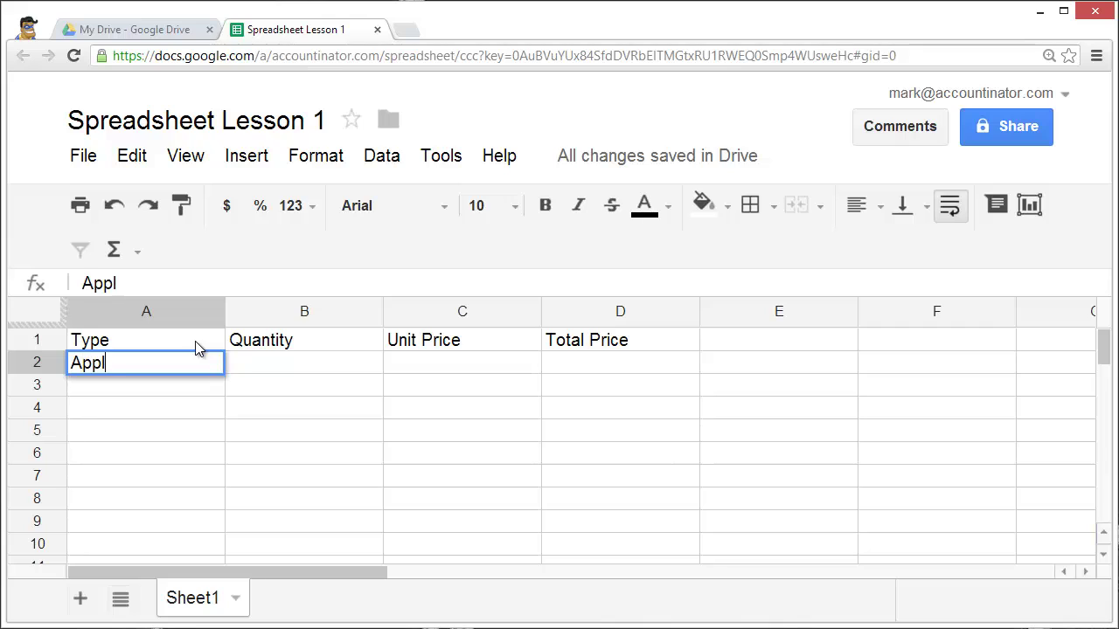
type("es")
key("Return")
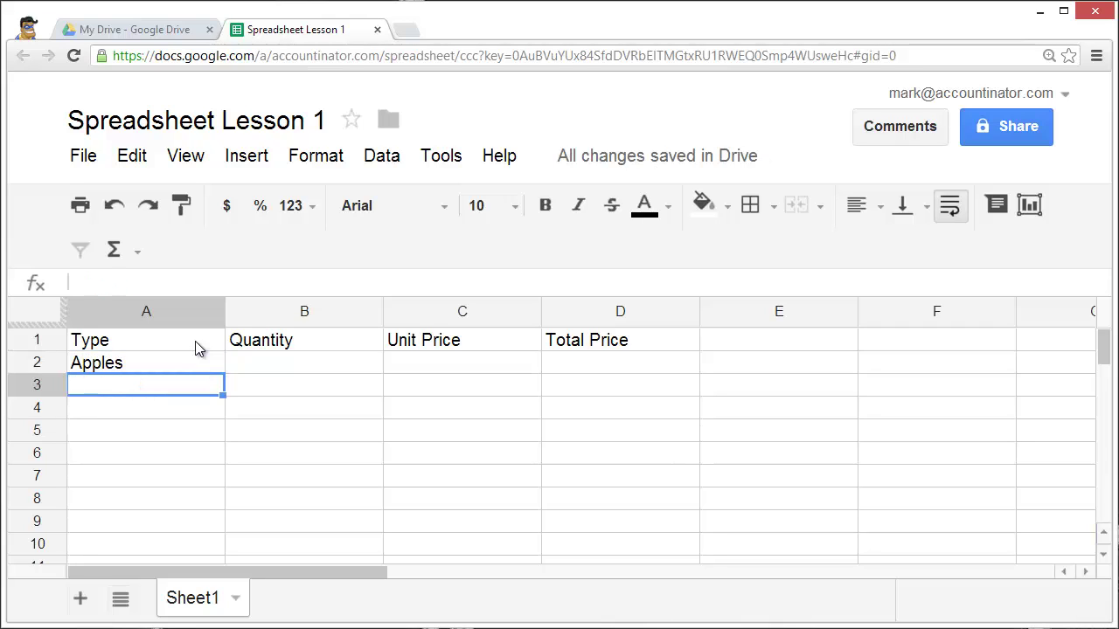
type("Oranges")
key("Return")
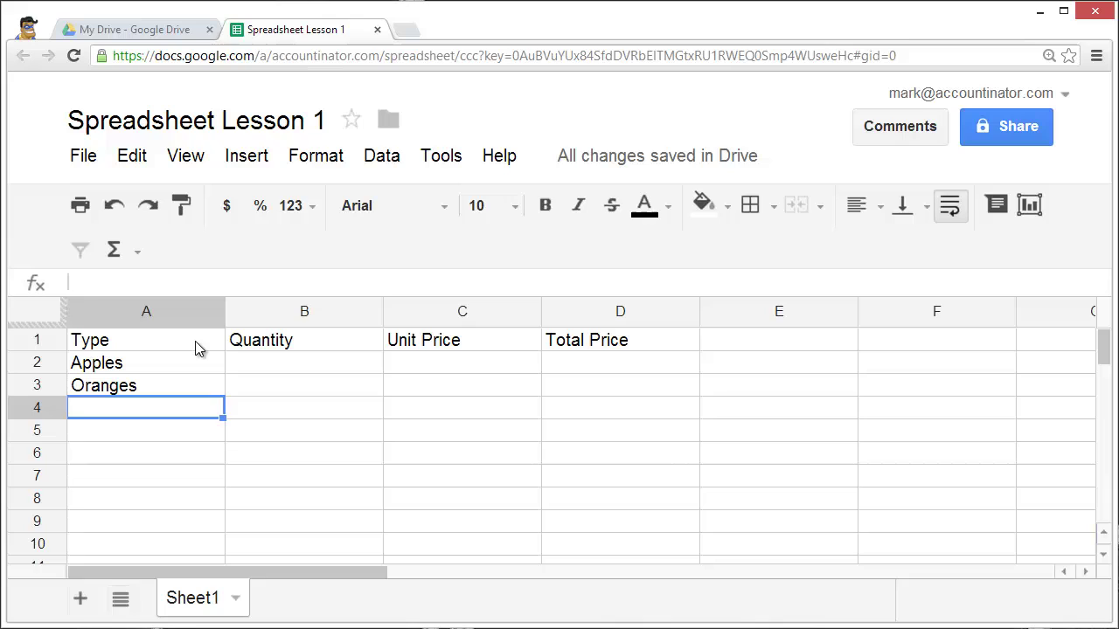
type("Bananas")
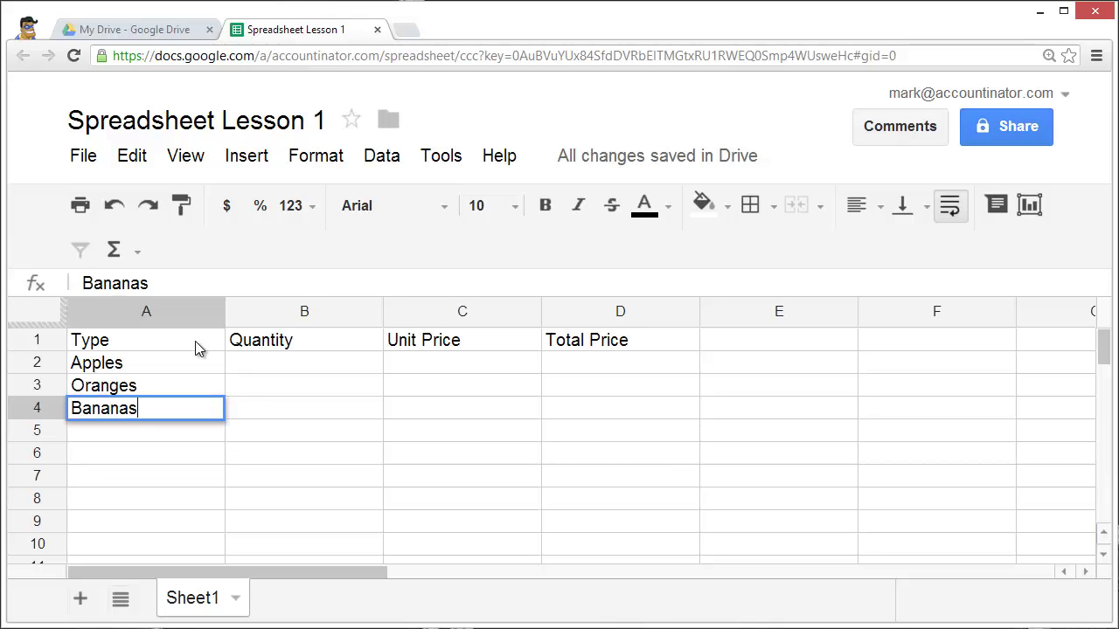
key("Return")
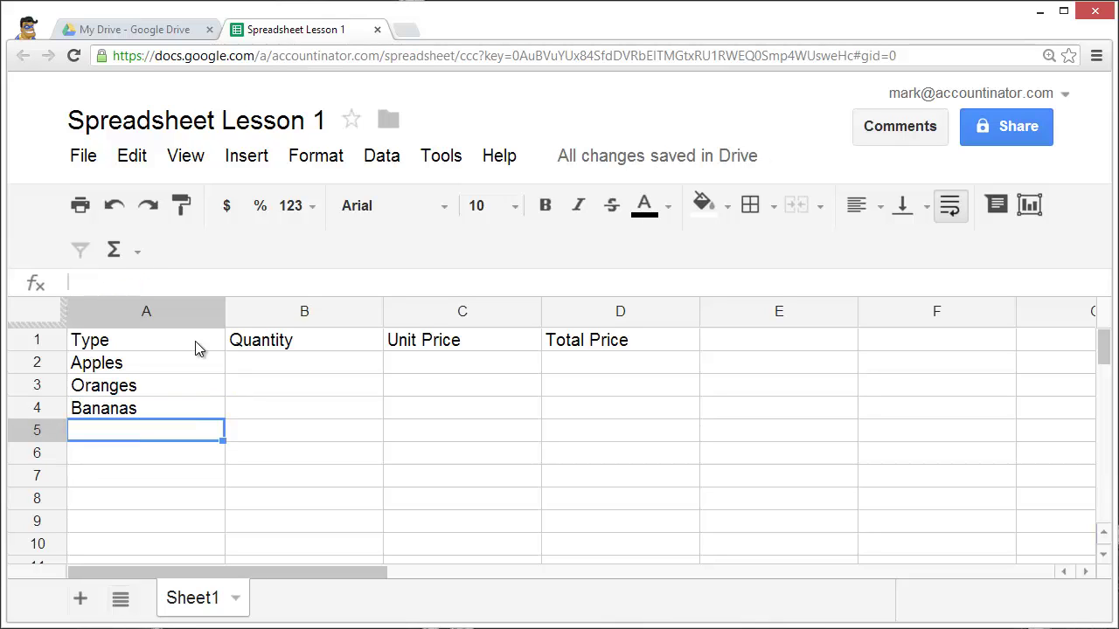
Step: Enter the quantities 35, 27 and 40 in B2:B4
left_click(254, 362)
type("35")
key("Return")
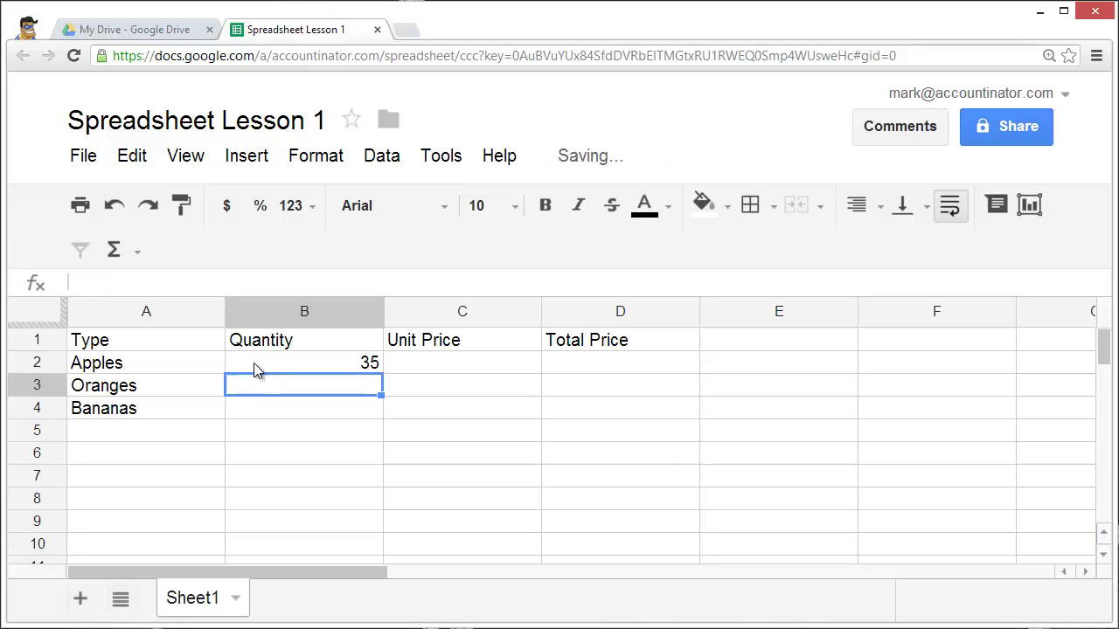
type("27\\")
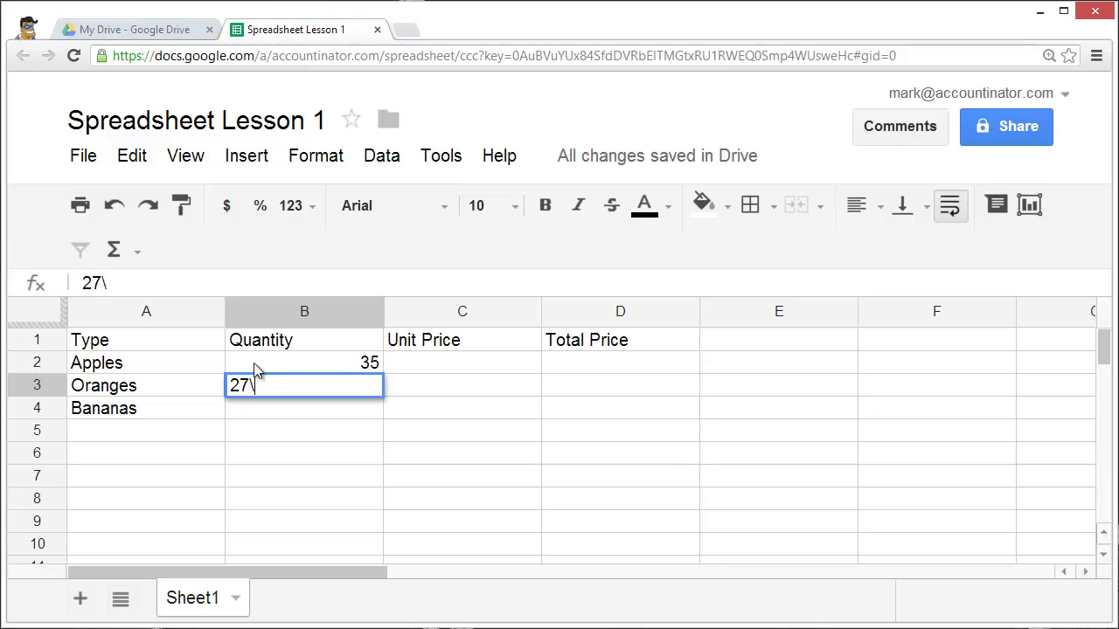
key("Return")
type("40")
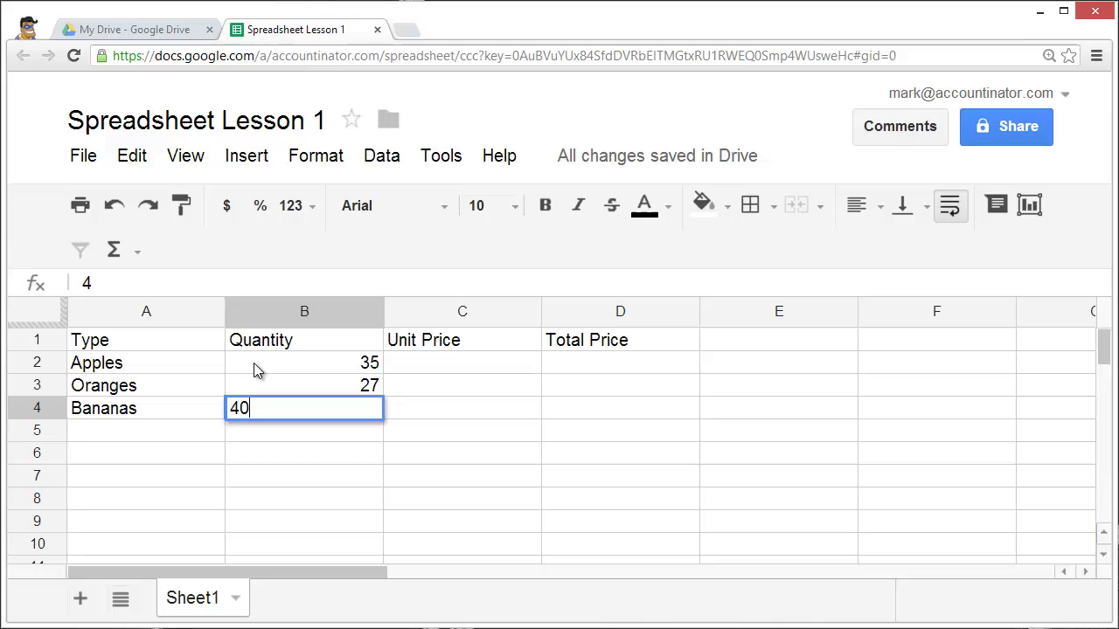
key("Return")
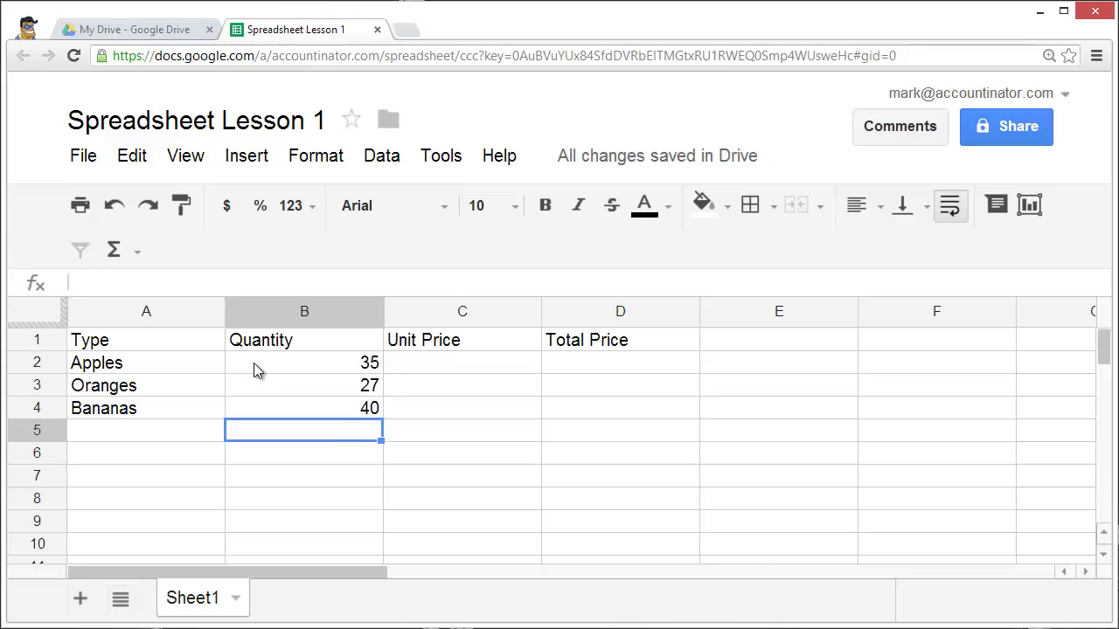
Step: Enter the unit prices .5, .6 and .75 into cells C2:C4
left_click(406, 365)
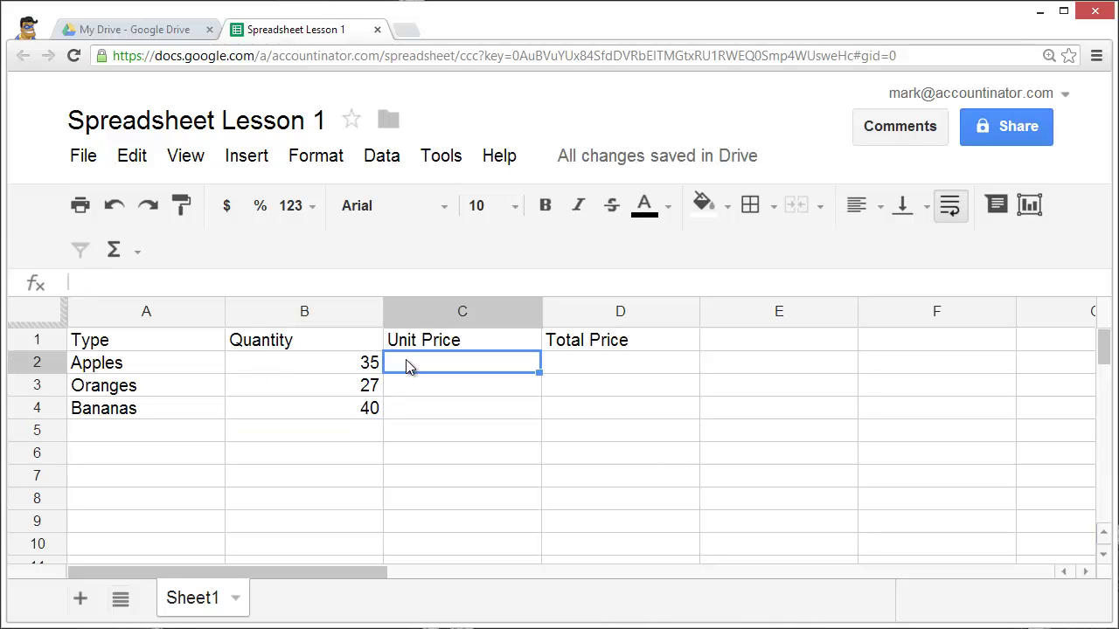
type(".5")
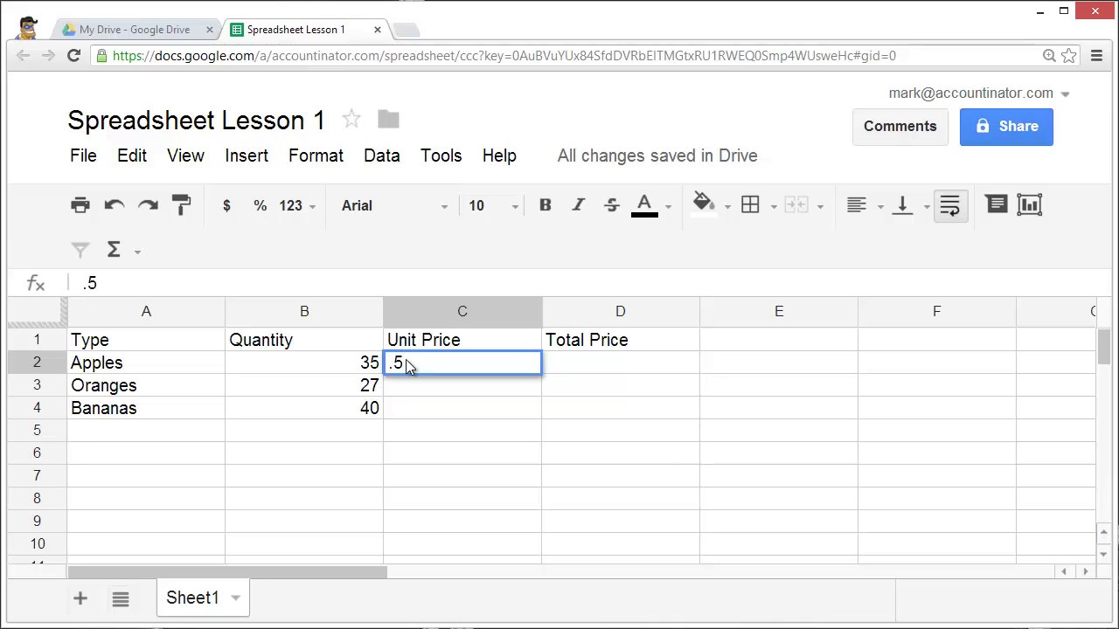
key("Return")
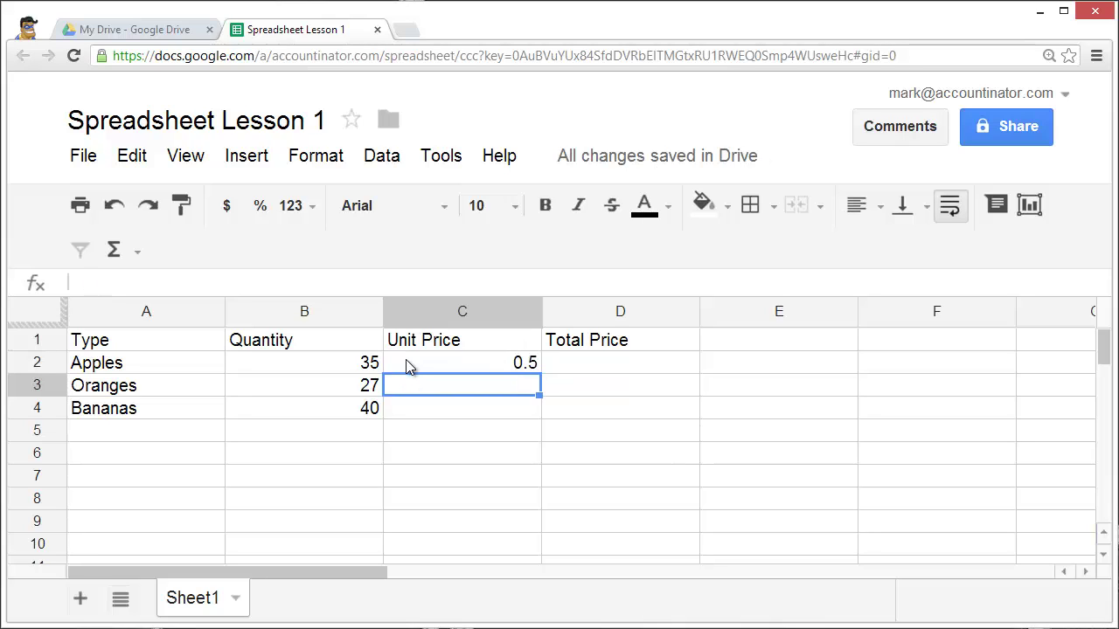
type(".6")
key("Return")
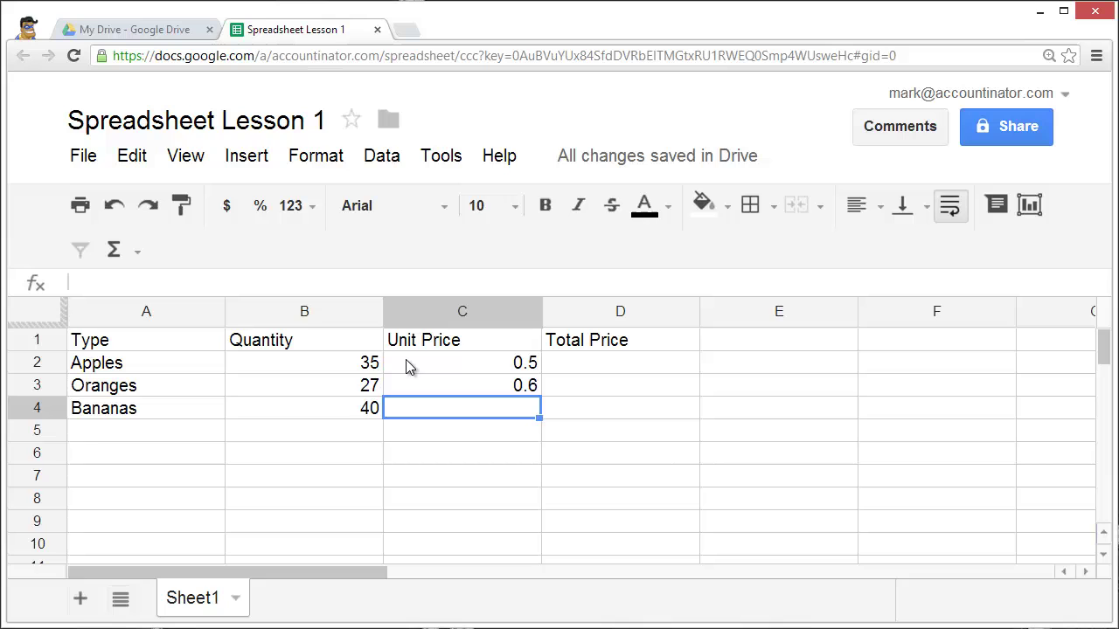
type(".76")
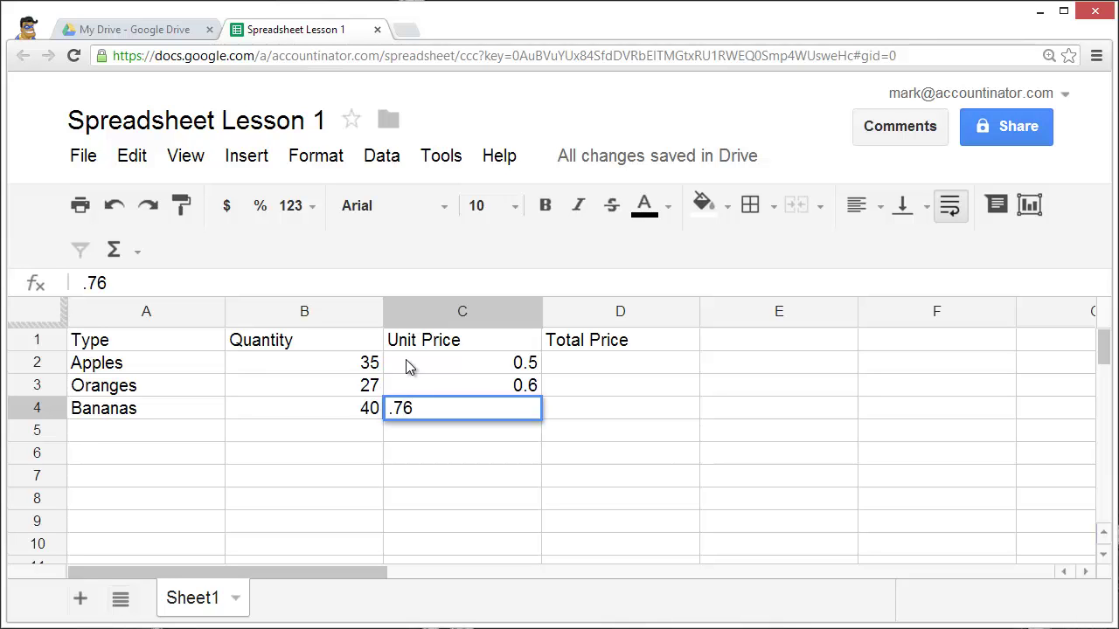
key("BackSpace")
type("5")
key("Return")
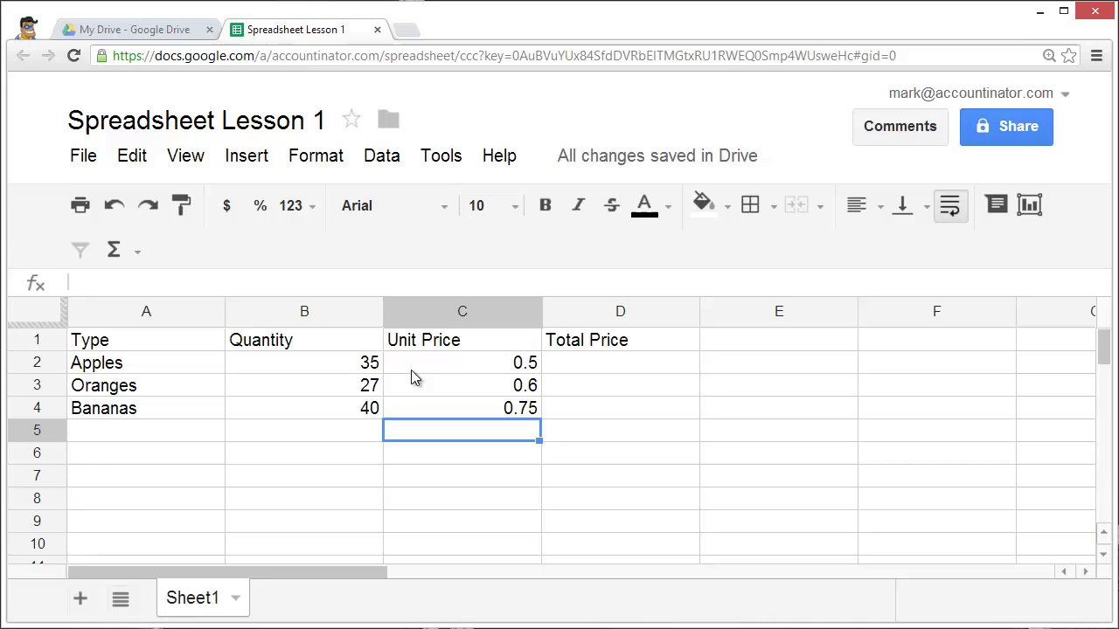
Step: Enter the formula =B2*C2 in D2 for the Apples total price
left_click(562, 365)
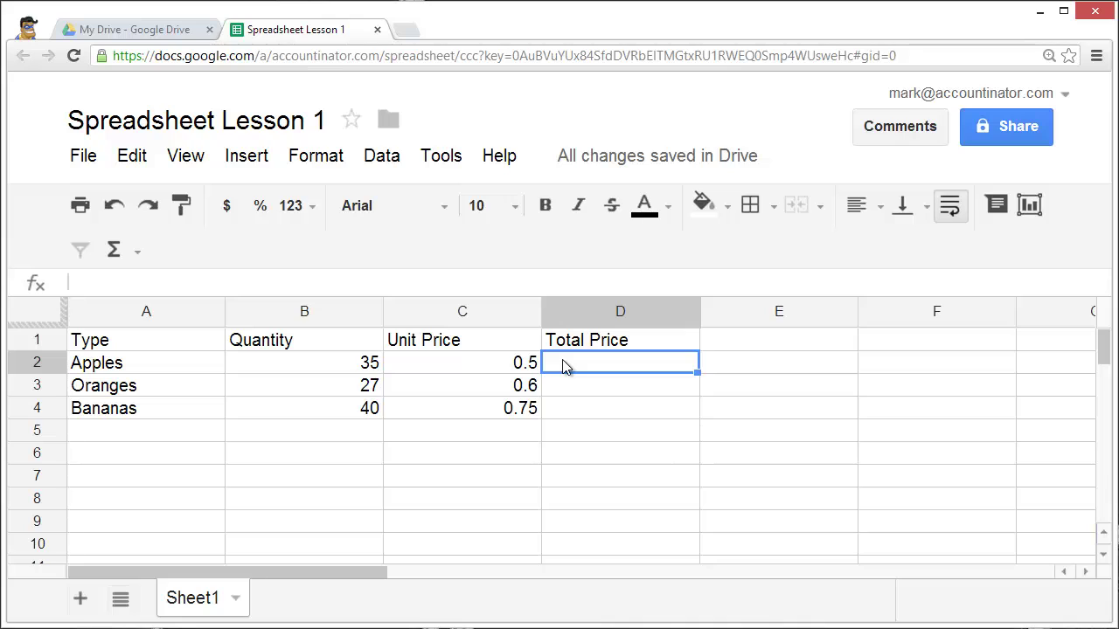
type("=")
key("Left")
key("Left")
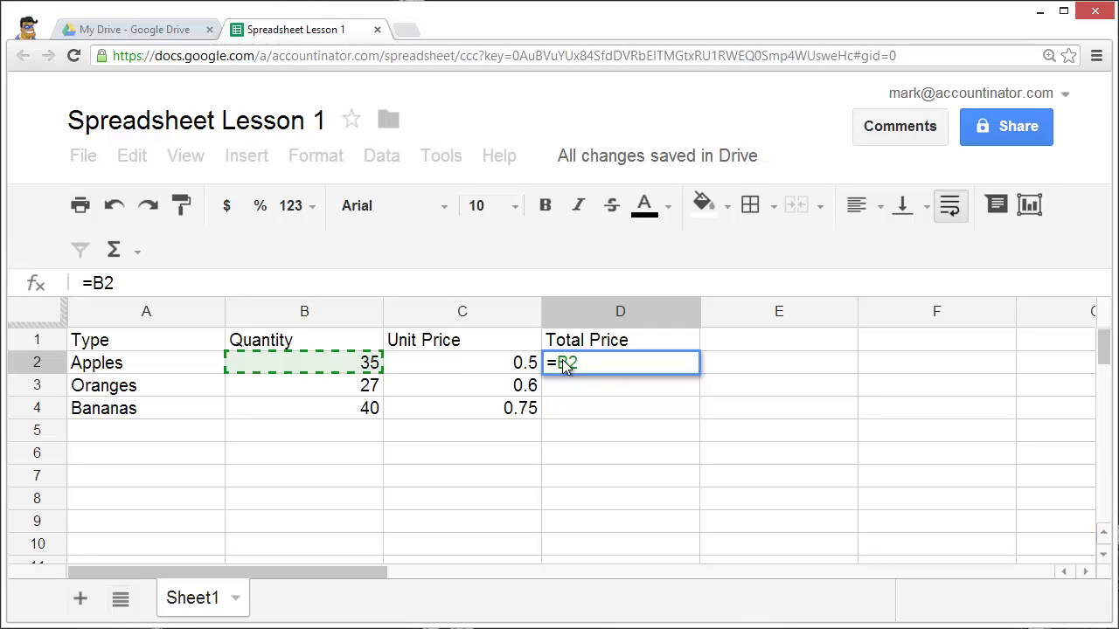
type("*")
key("Left")
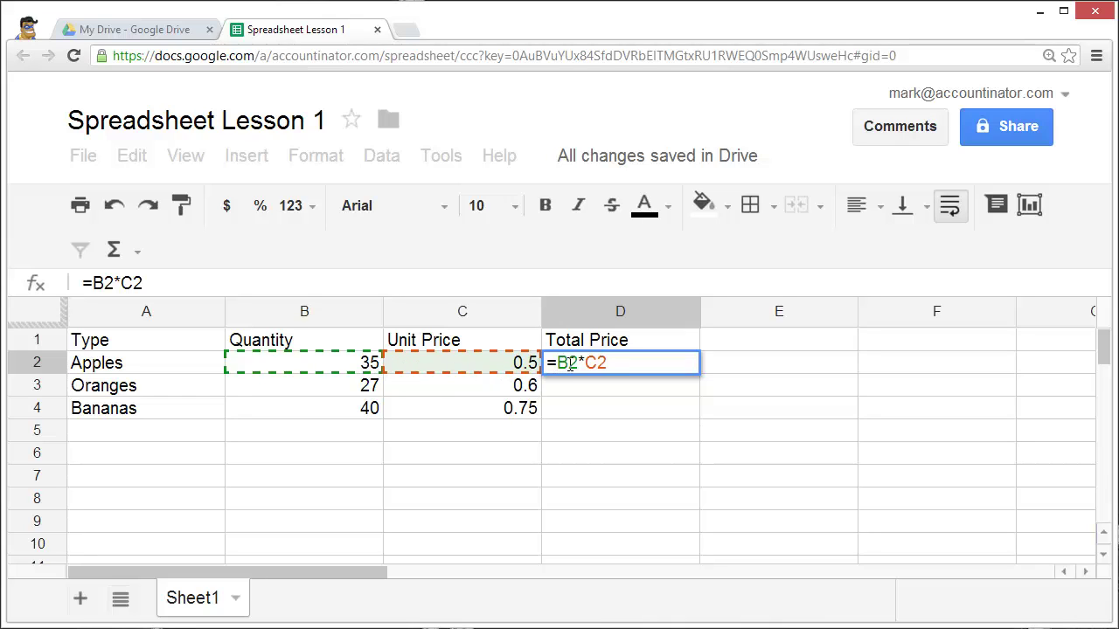
key("Return")
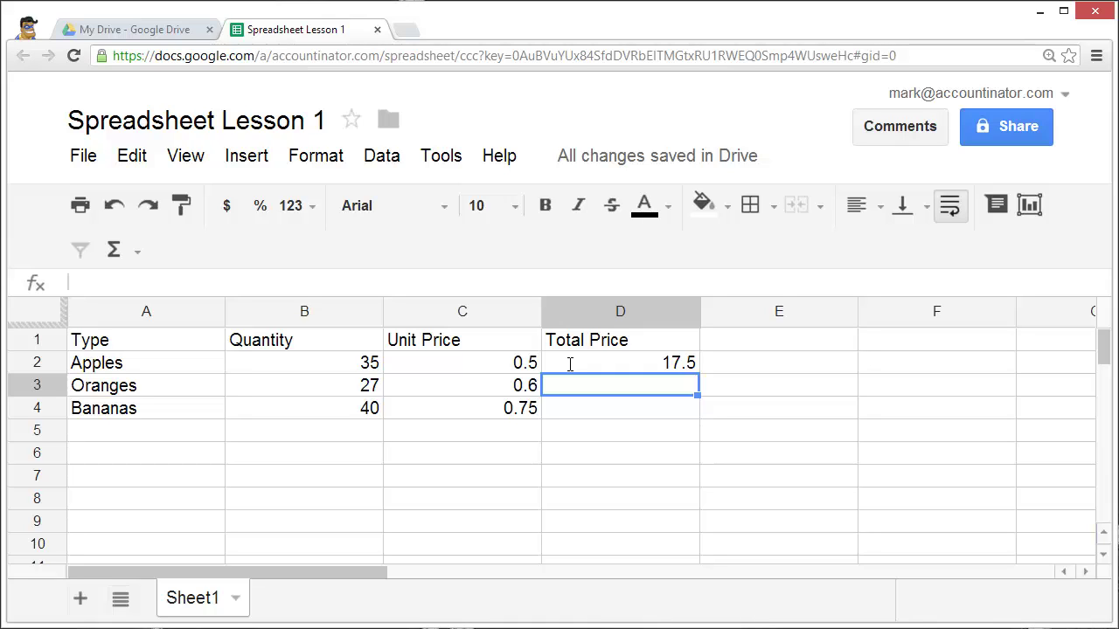
Step: Enter =B3*C3 in D3 and =b4*c4 in D4 for the Oranges and Bananas totals
type("=")
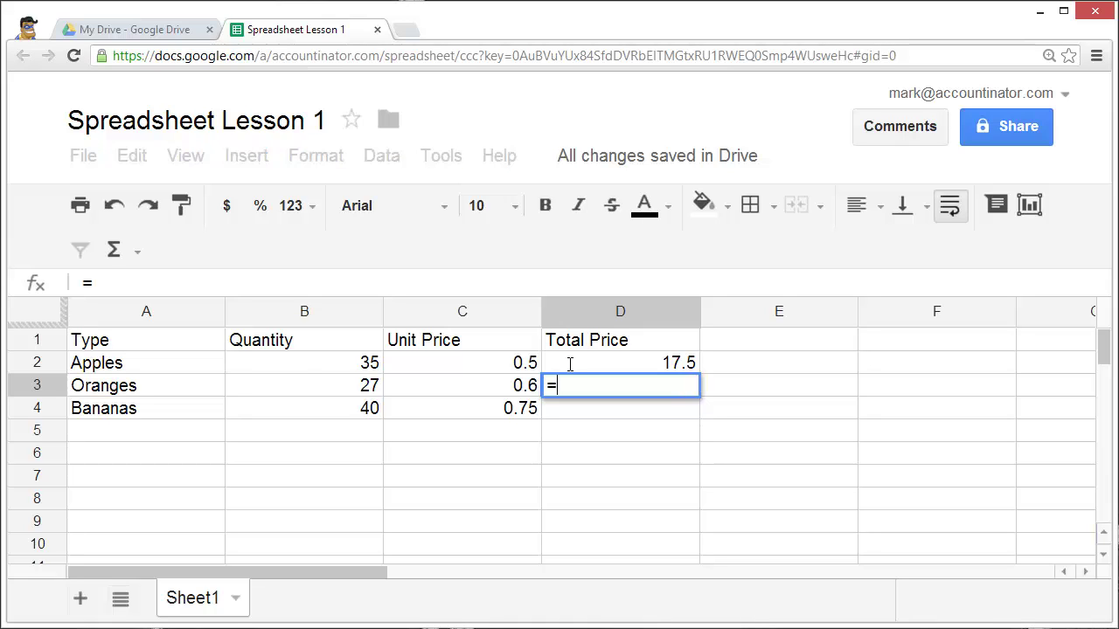
key("Left")
key("Left")
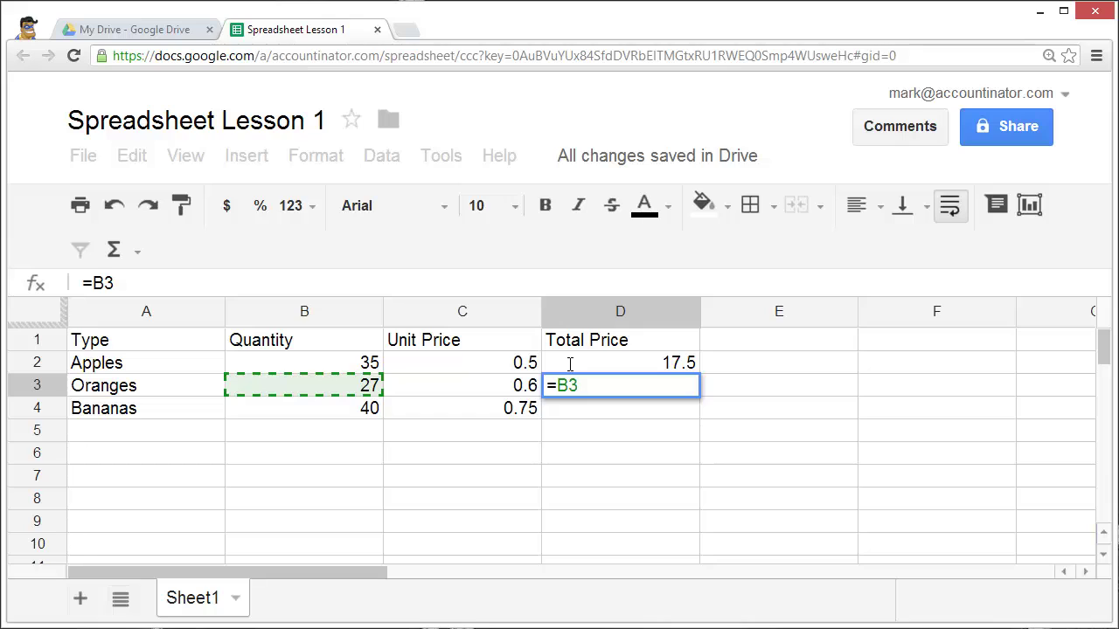
type("*")
key("Left")
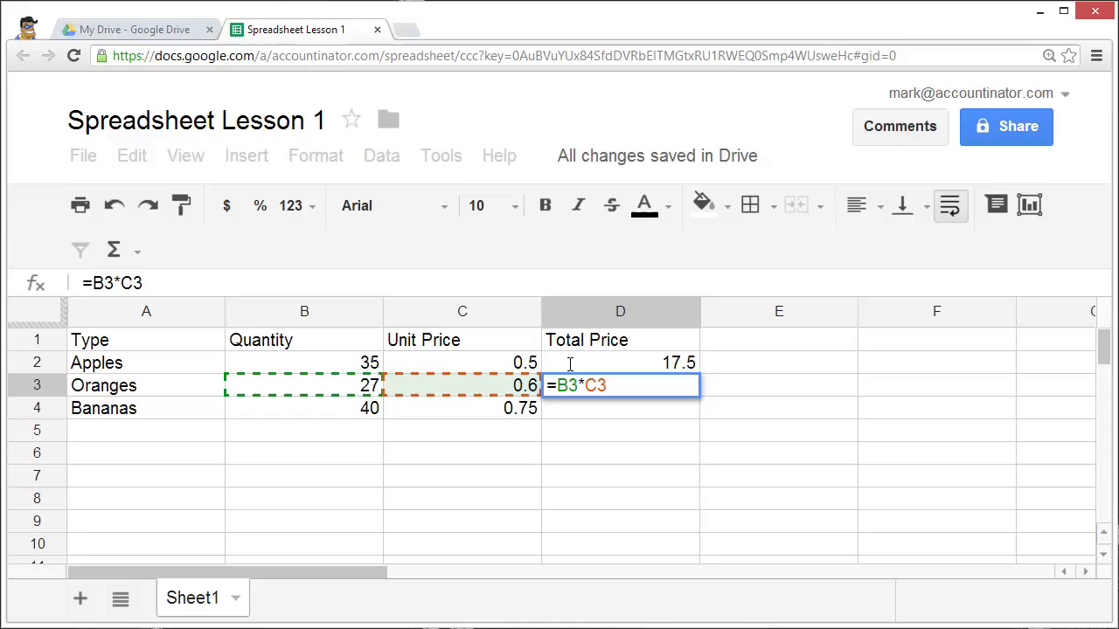
key("Return")
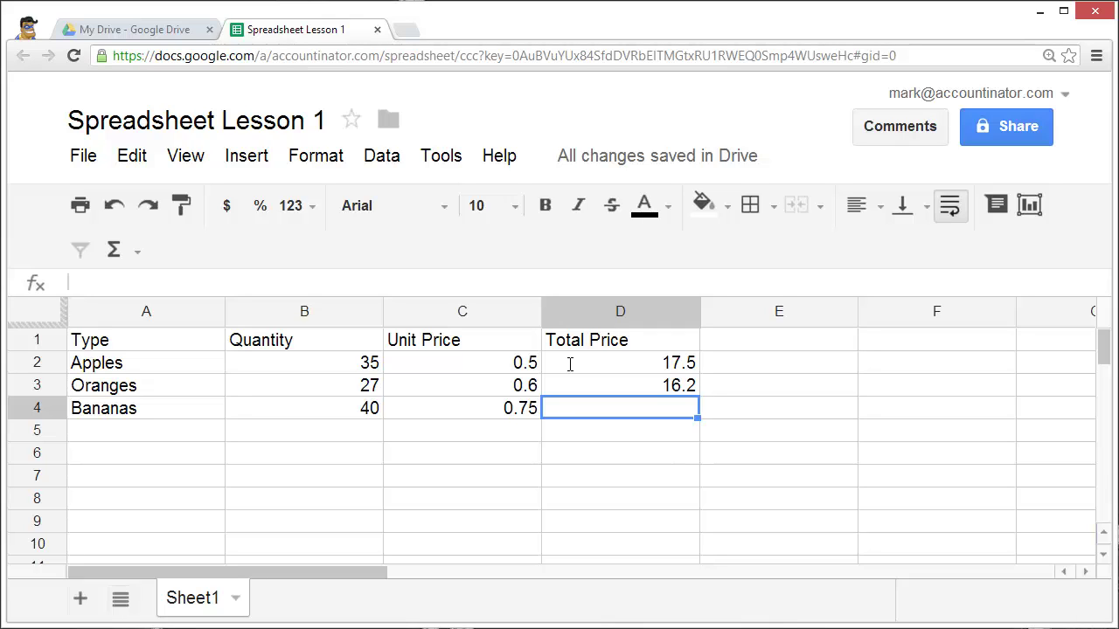
type("=")
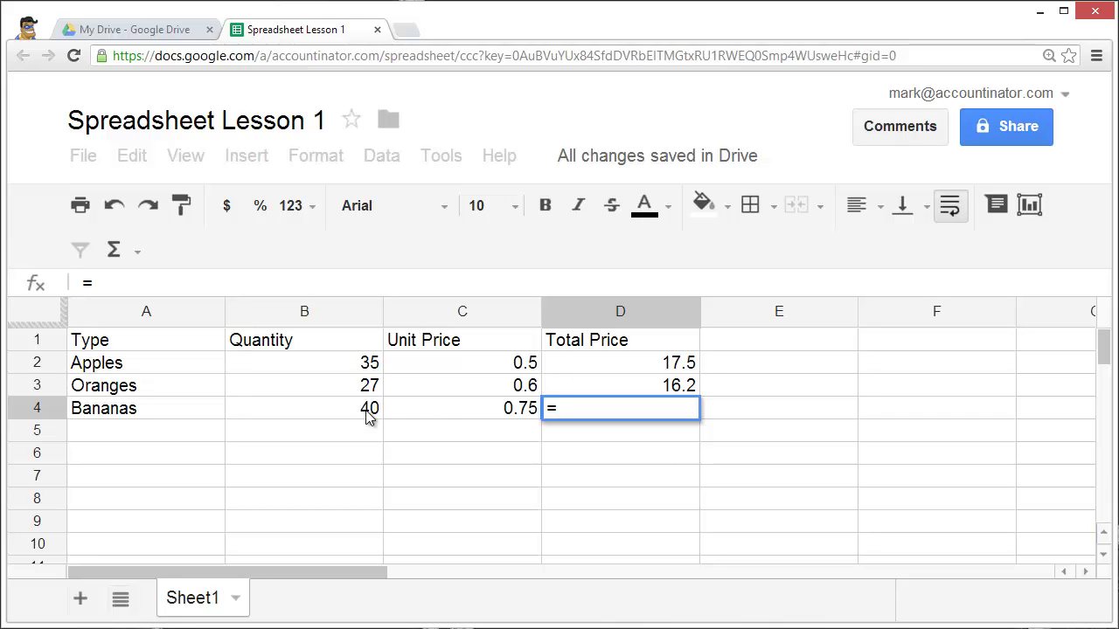
type("b4*")
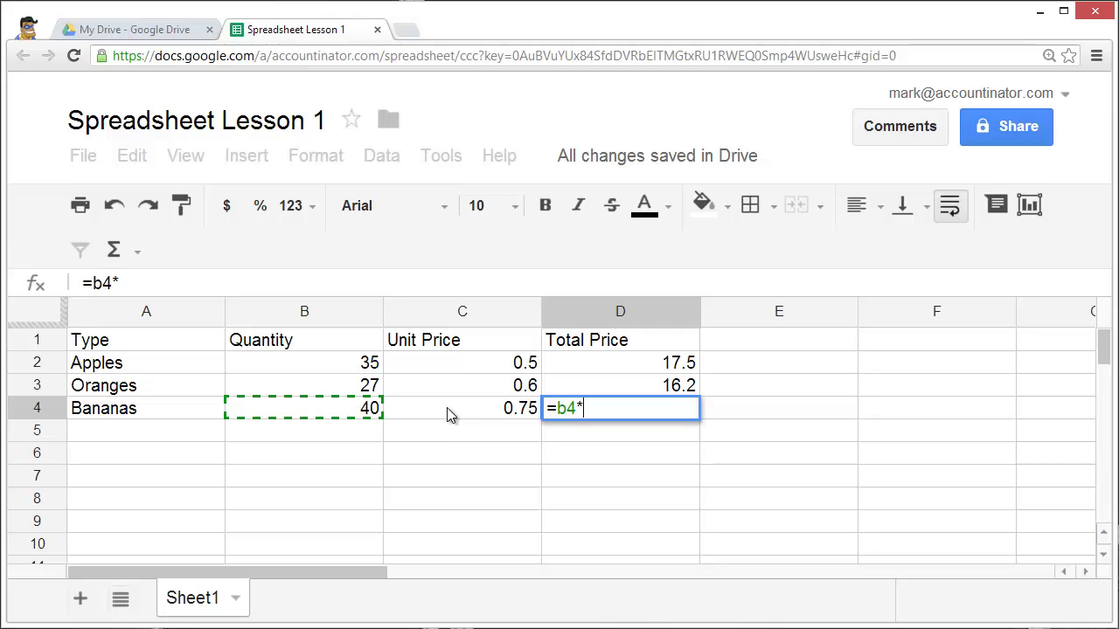
type("c4")
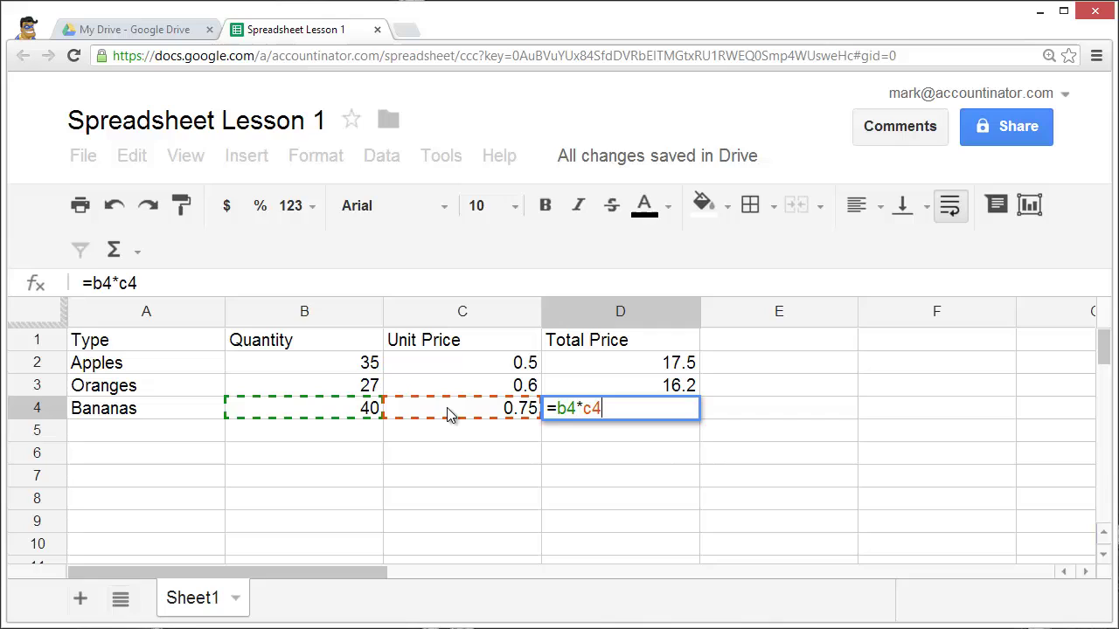
key("Return")
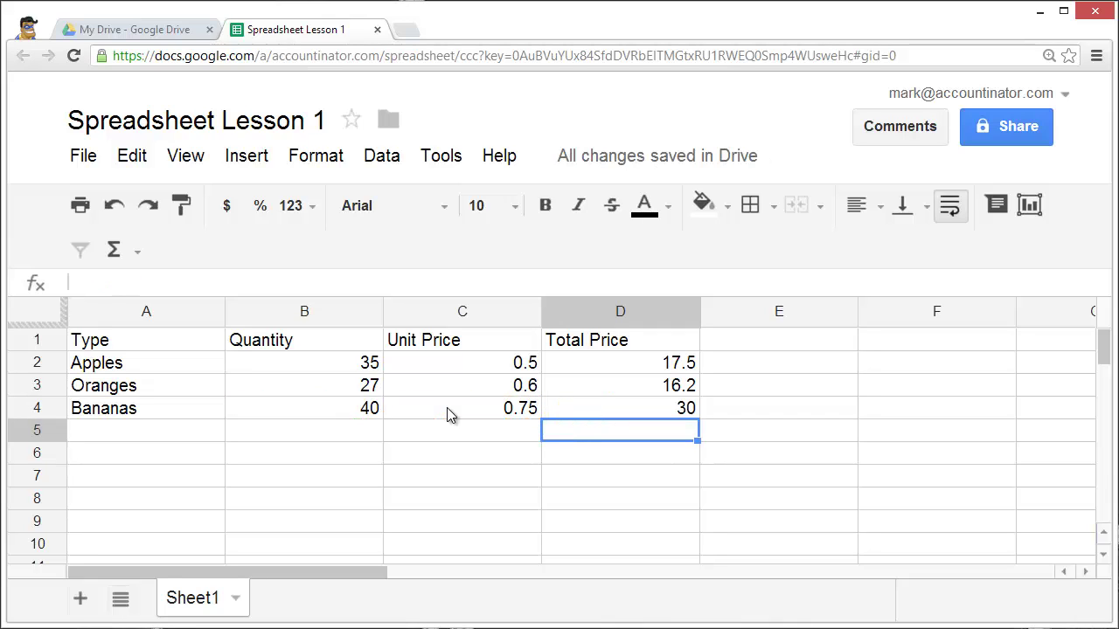
Step: Label cell A5 'Total' for the totals row
key("Left")
key("Left")
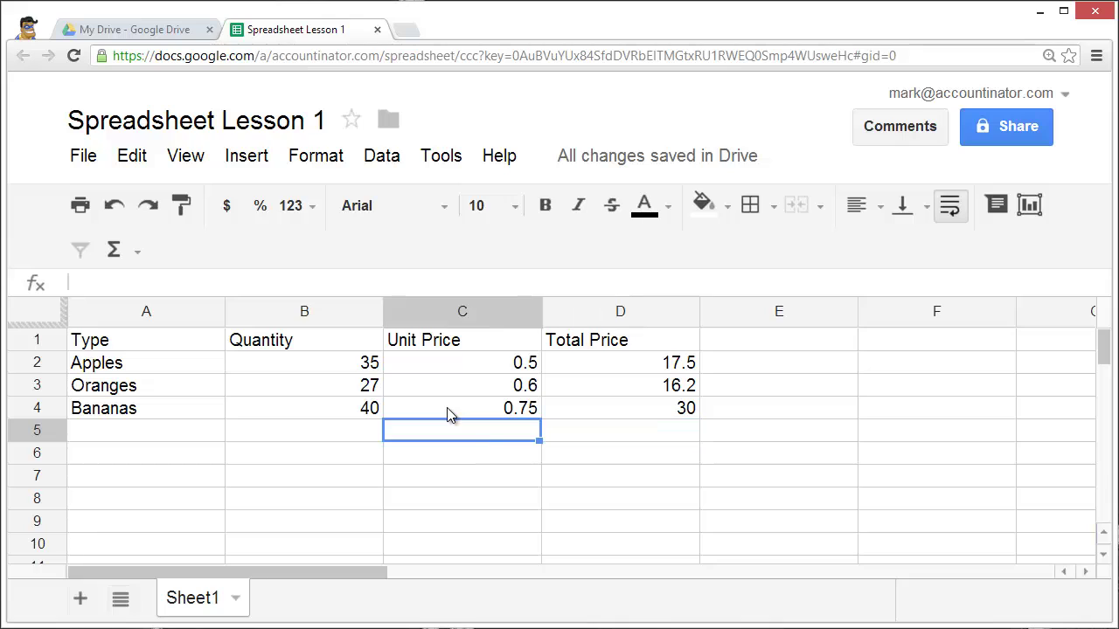
key("Left")
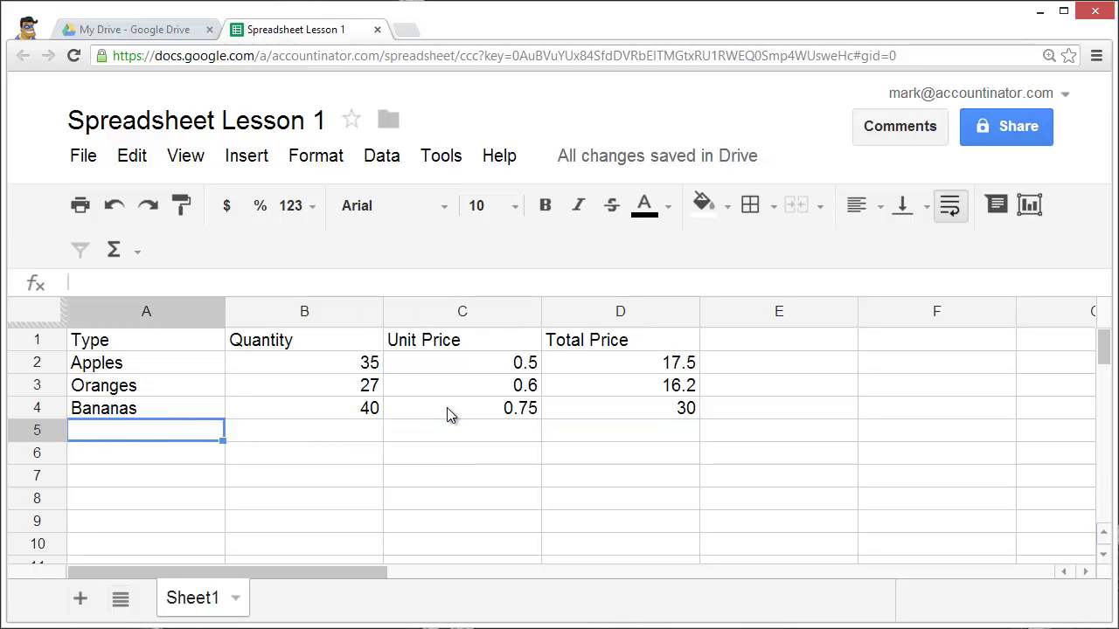
type("Total")
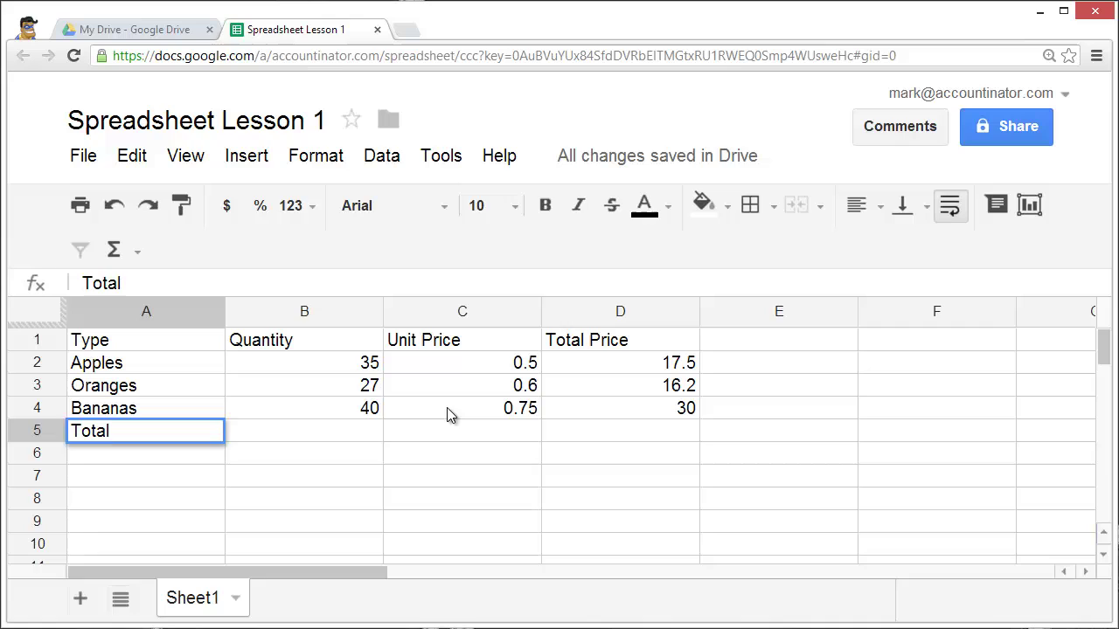
key("Right")
key("Right")
key("Right")
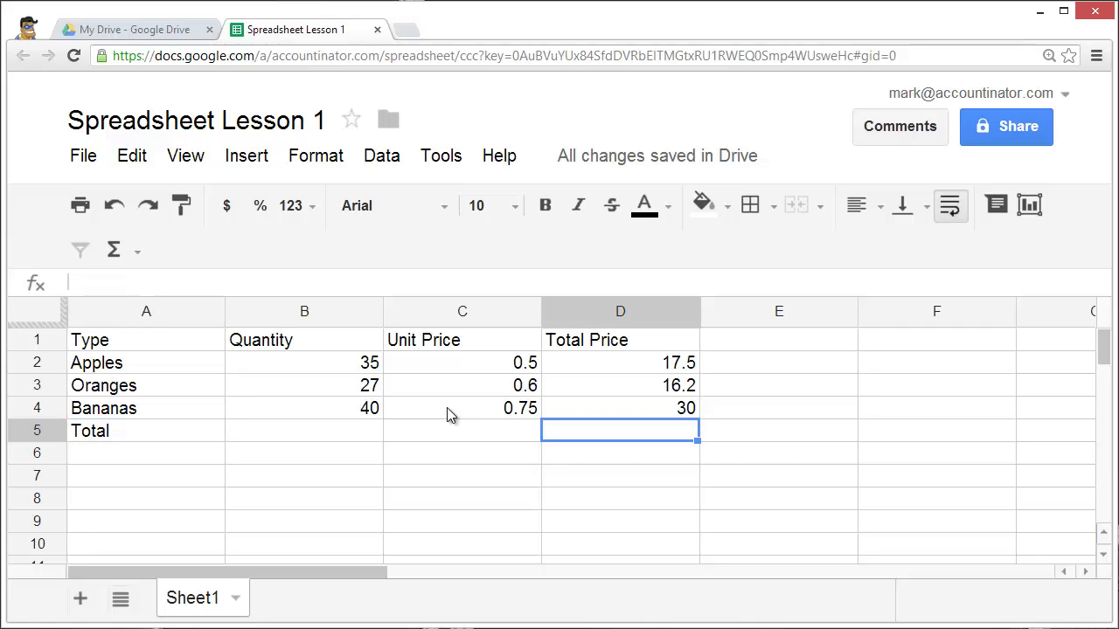
Step: Enter =D2+D3+D4 in D5 to sum the three totals to 63.7
type("=")
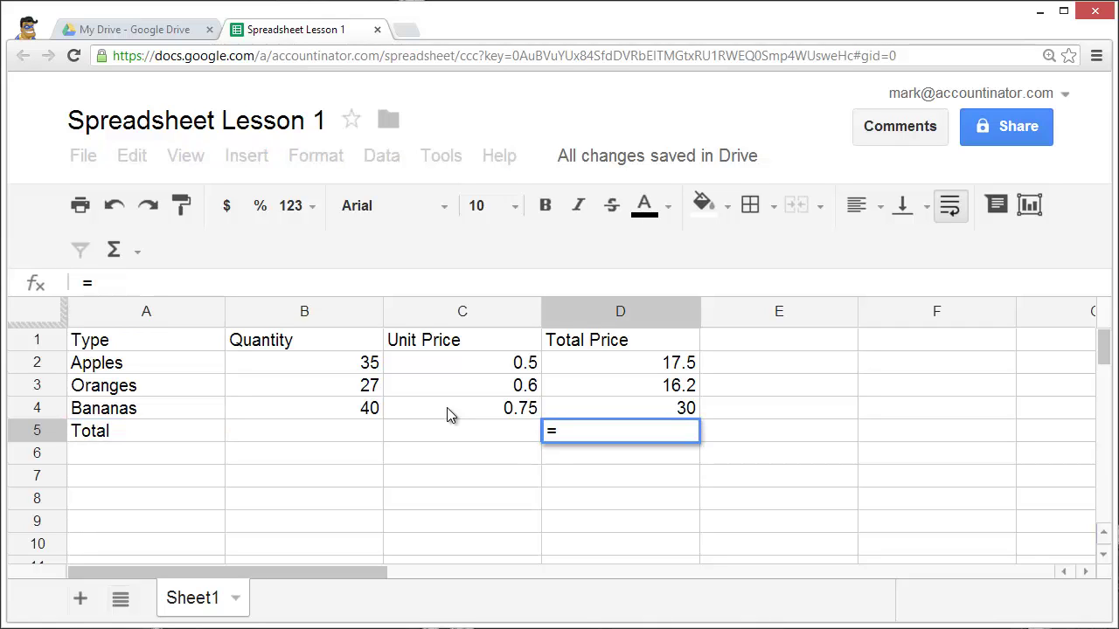
key("Up")
key("Up")
key("Up")
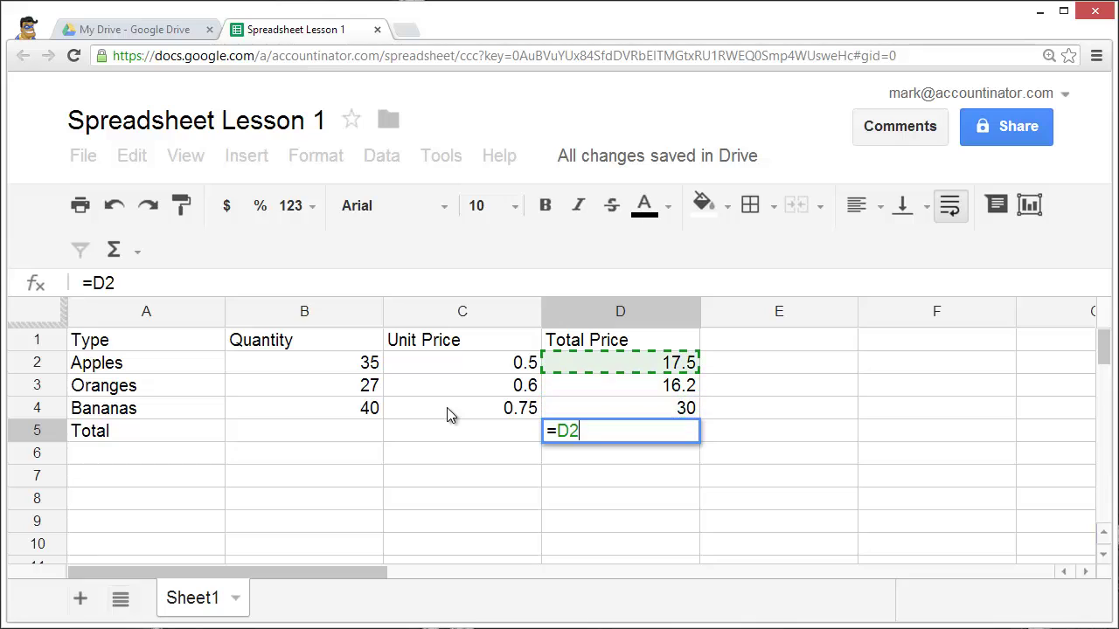
type("+")
key("Up")
key("Up")
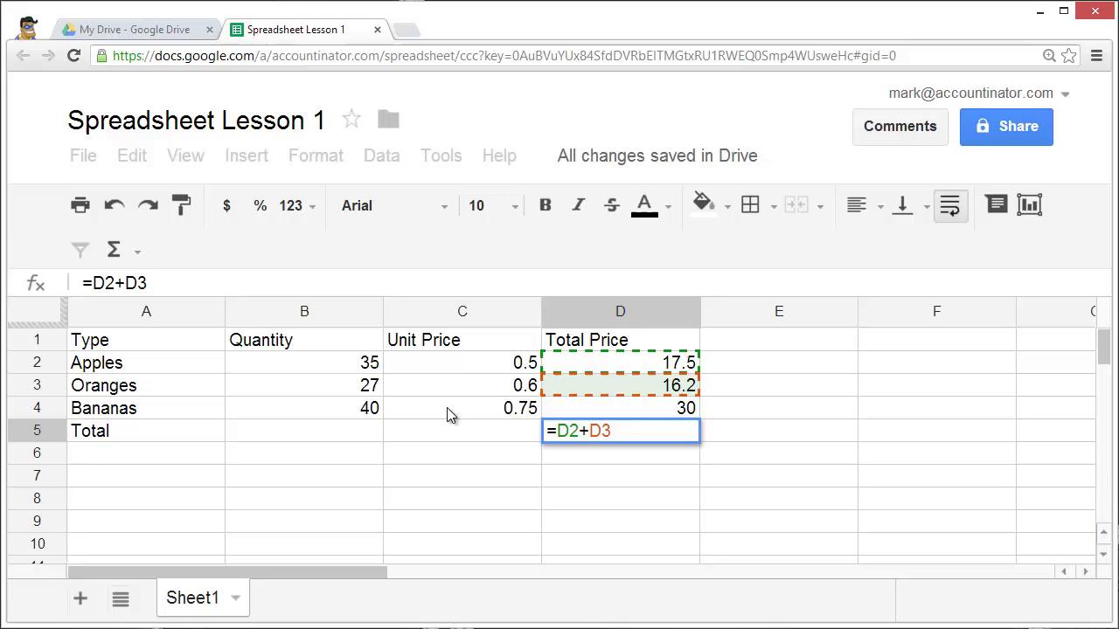
type("+")
key("Up")
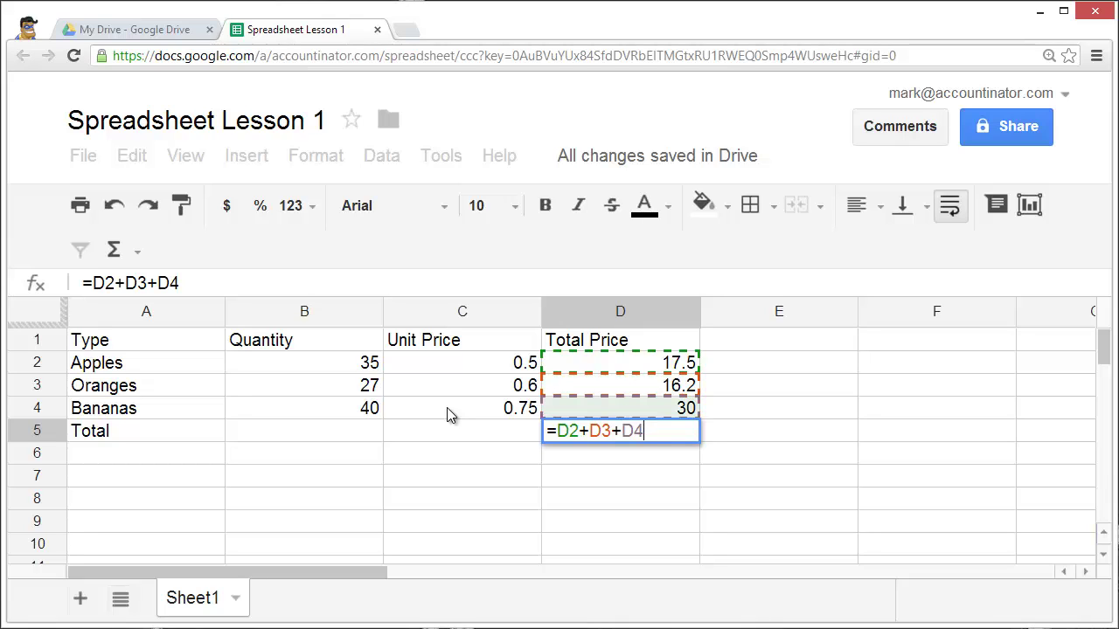
key("Return")
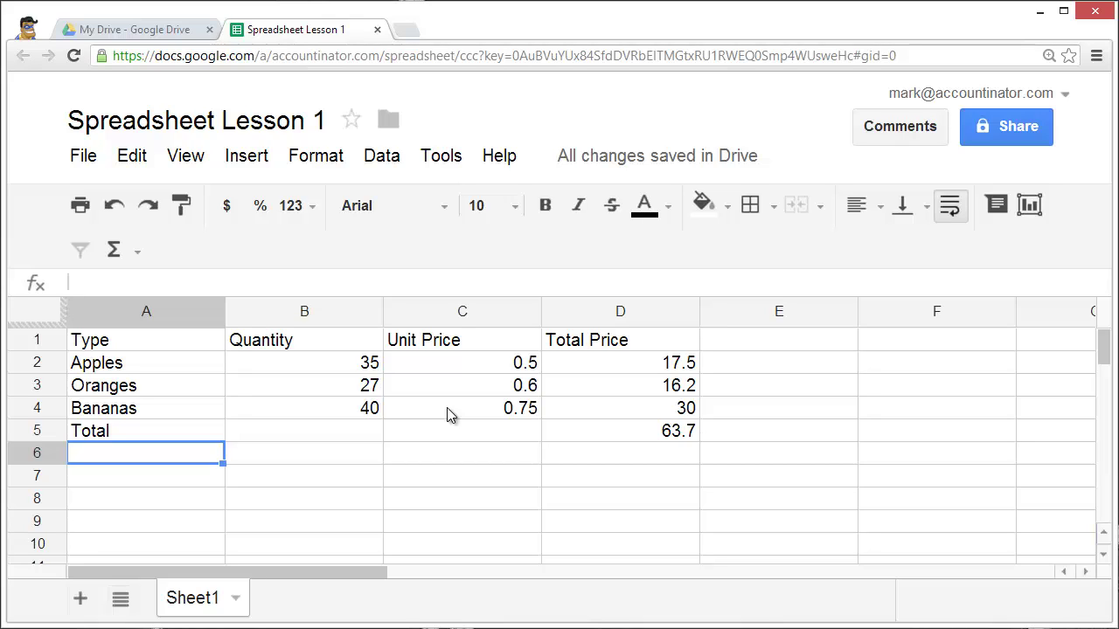
Step: Set B2 (Apples quantity) to 45 and C4 (Bananas unit price) to 0.8
left_click(346, 363)
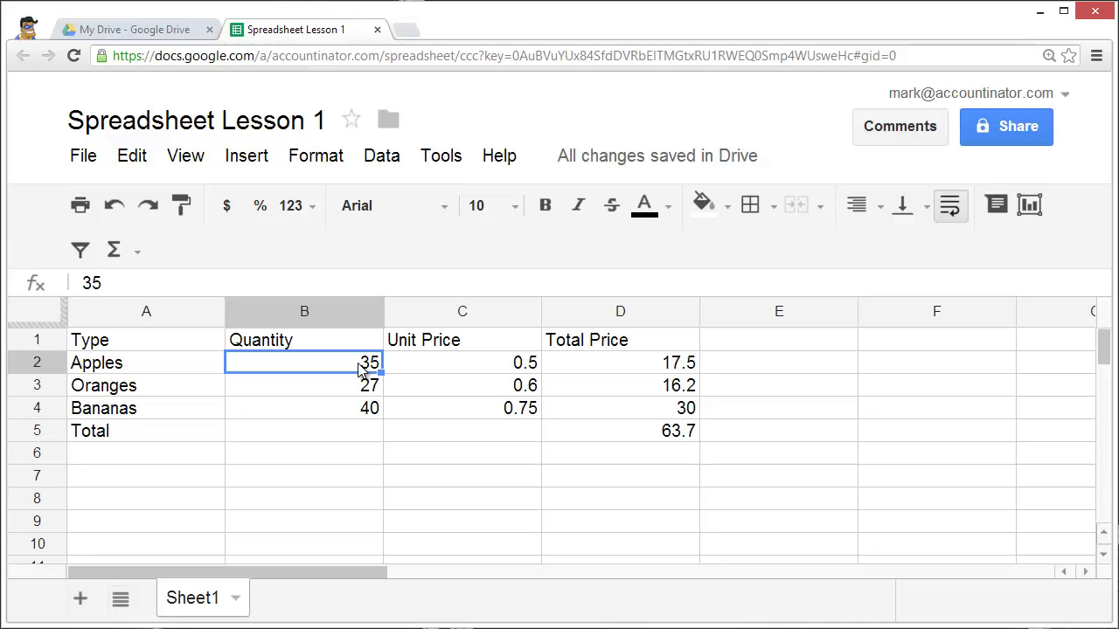
type("45")
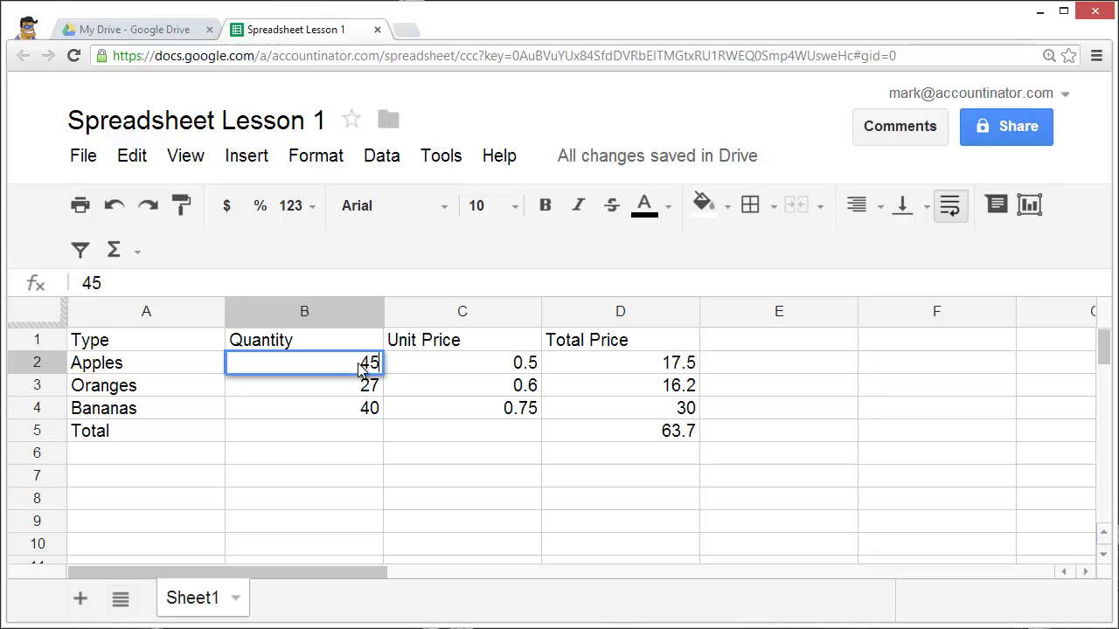
key("Return")
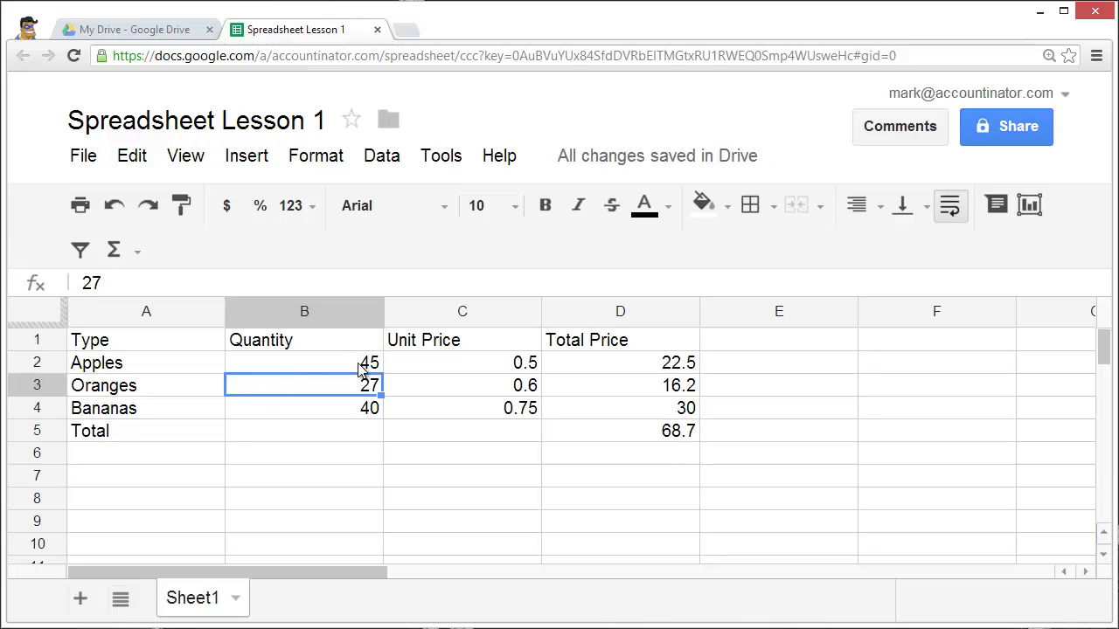
left_click(431, 410)
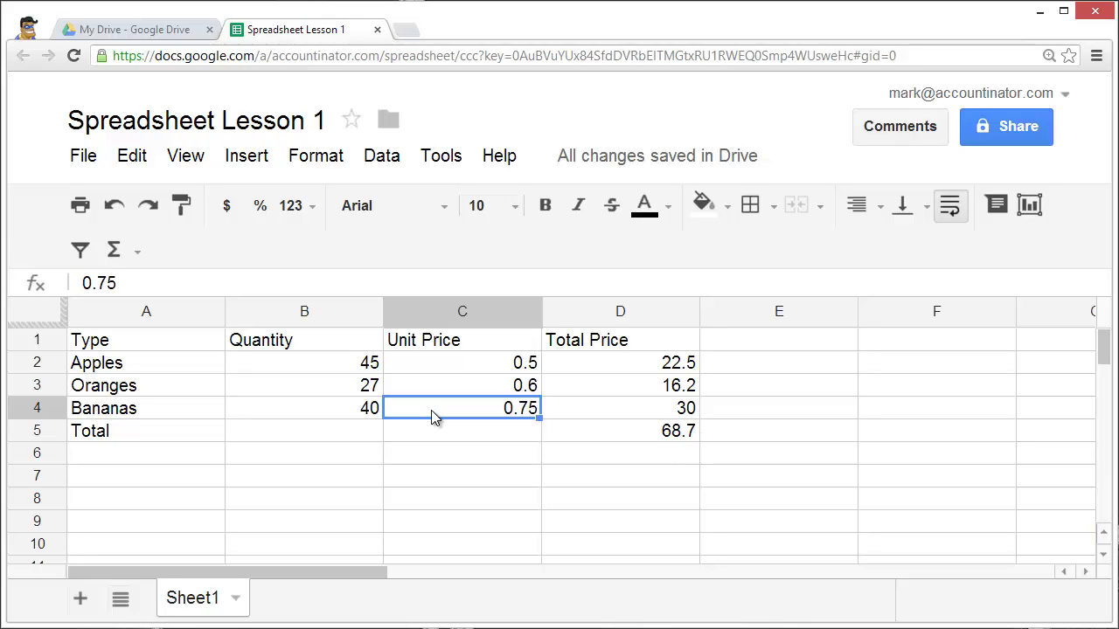
type(".")
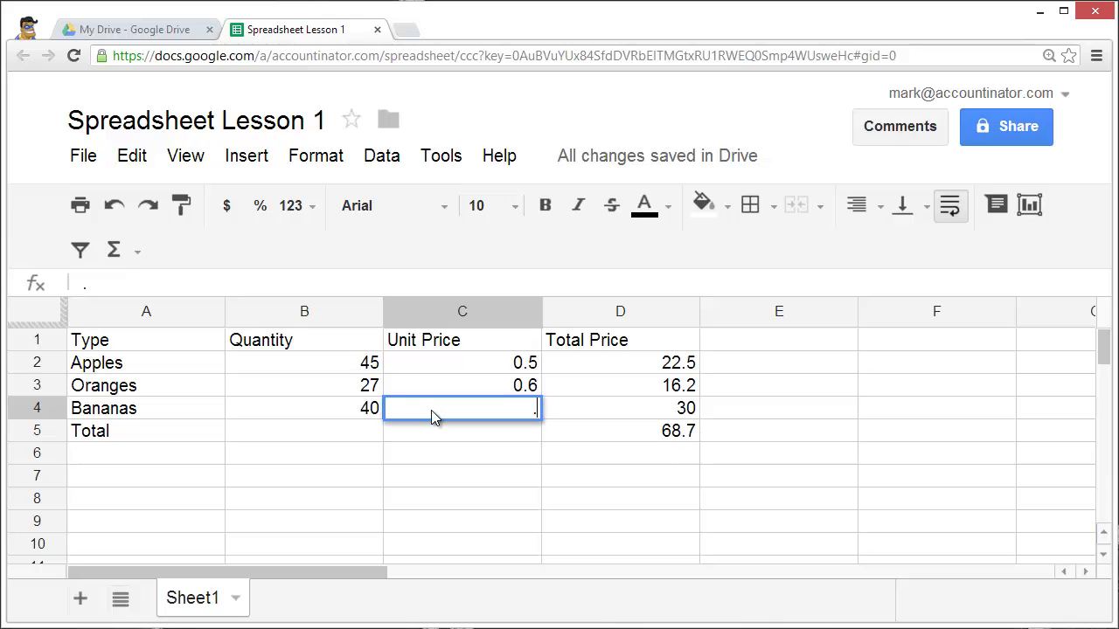
type("8")
key("Return")
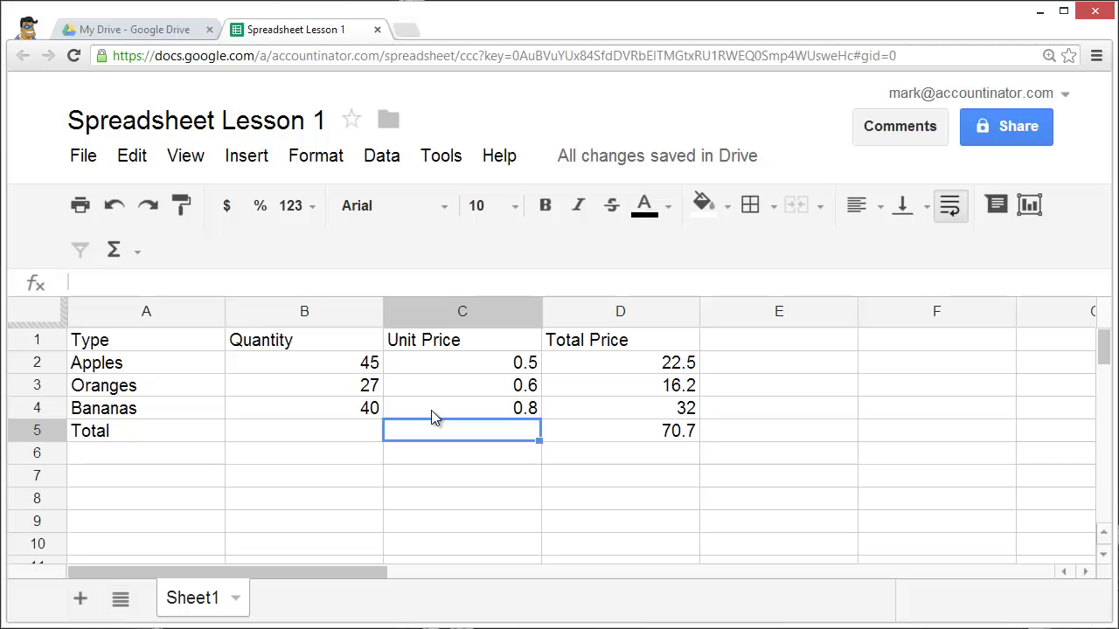
Step: Browse the File menu and its Download as submenu, then the Edit, View and Insert menus
left_click(84, 157)
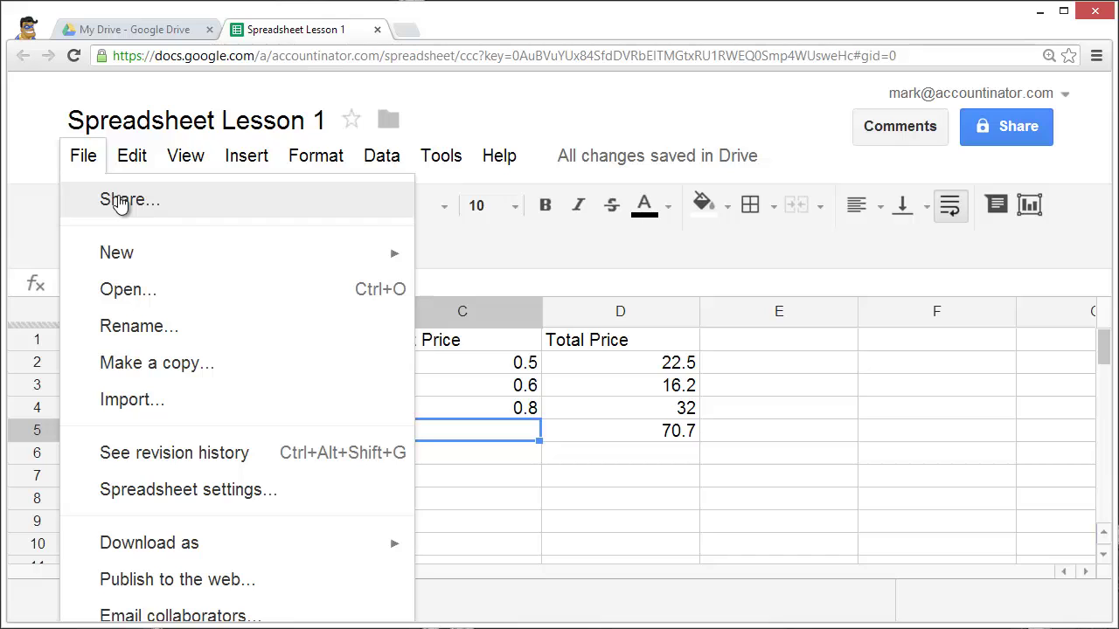
left_click(91, 164)
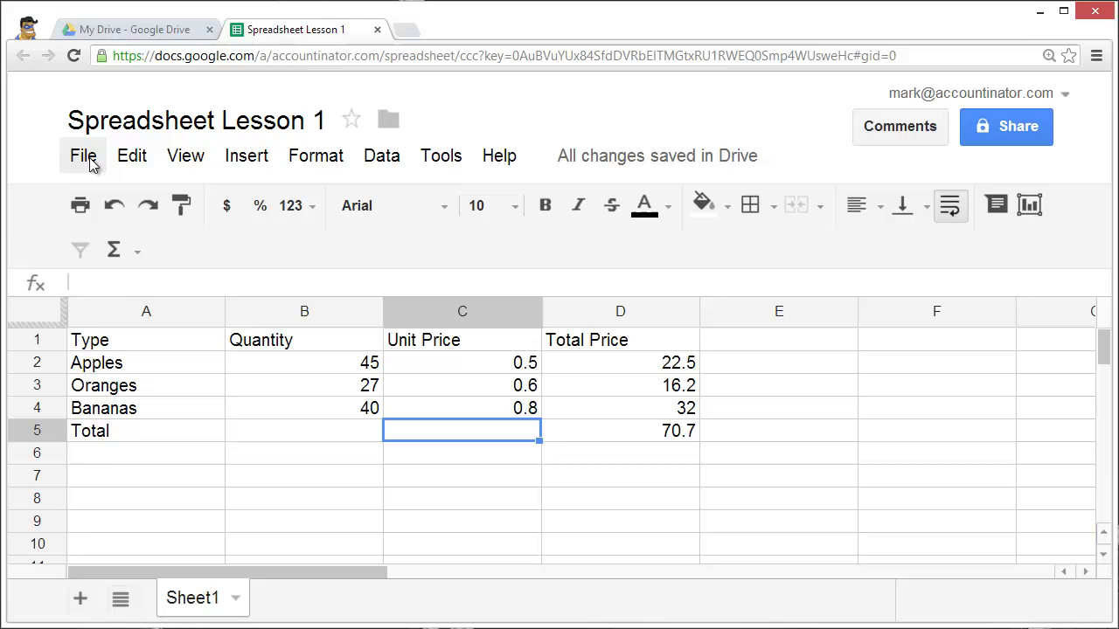
left_click(91, 164)
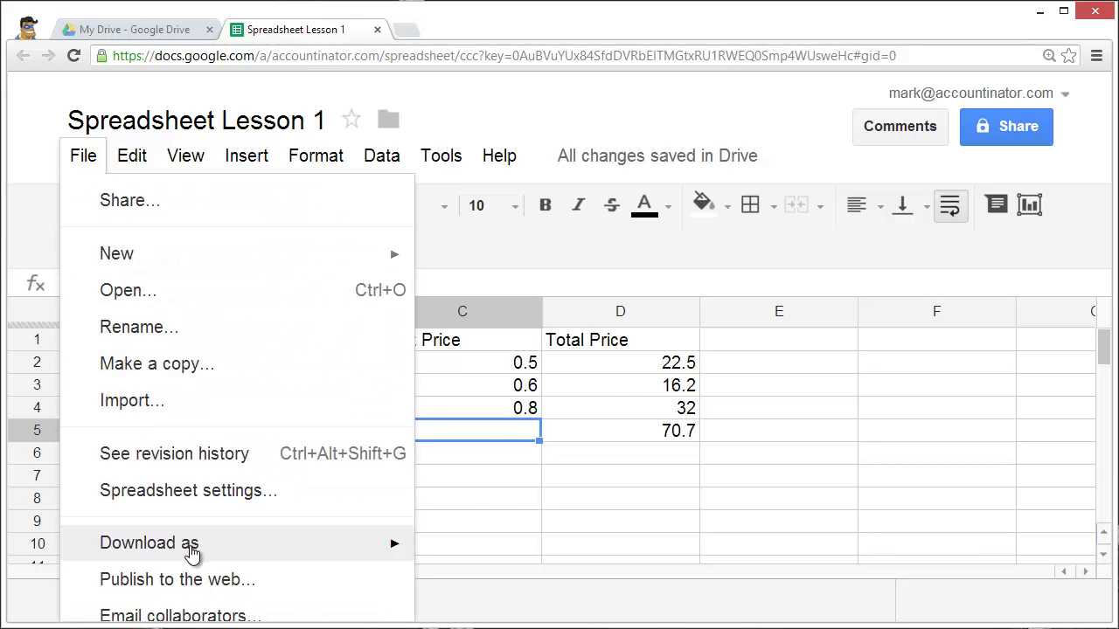
mouse_move(192, 554)
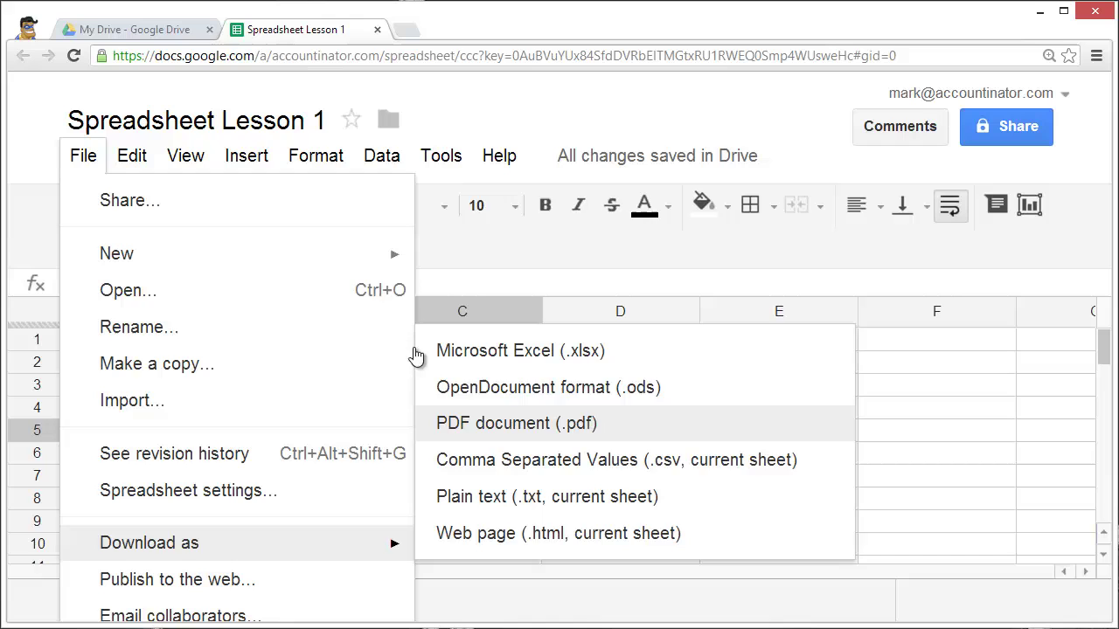
mouse_move(143, 157)
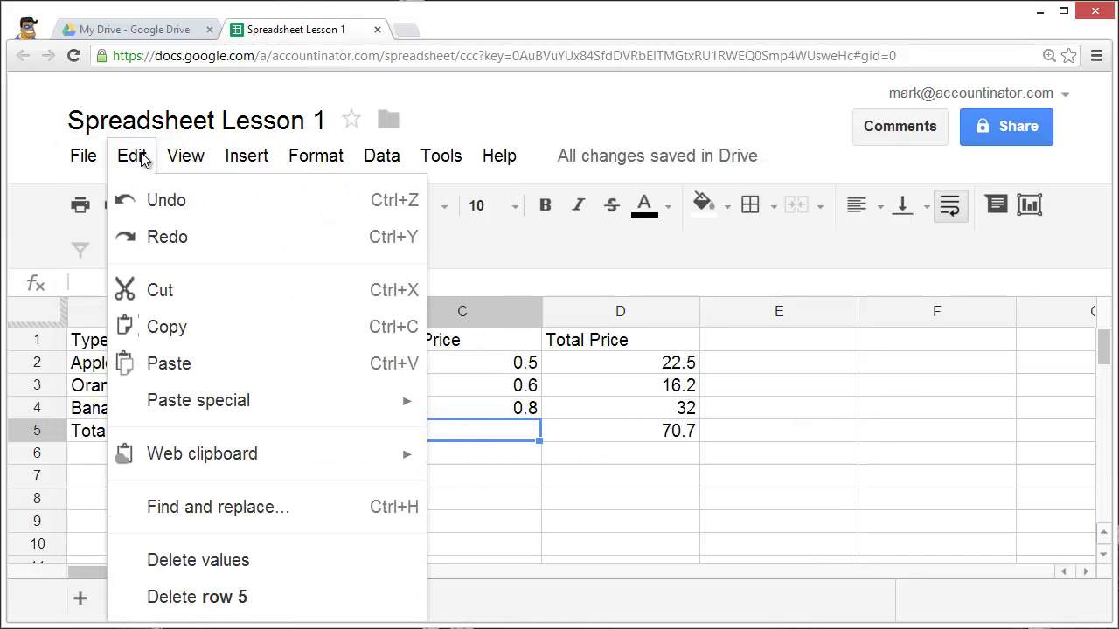
mouse_move(191, 162)
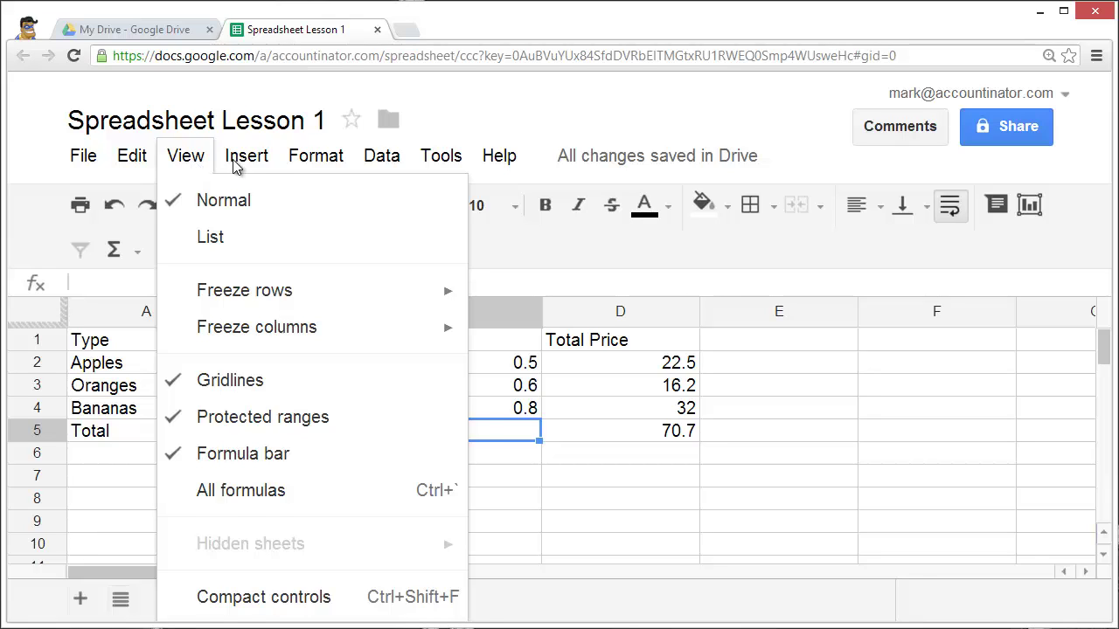
mouse_move(243, 166)
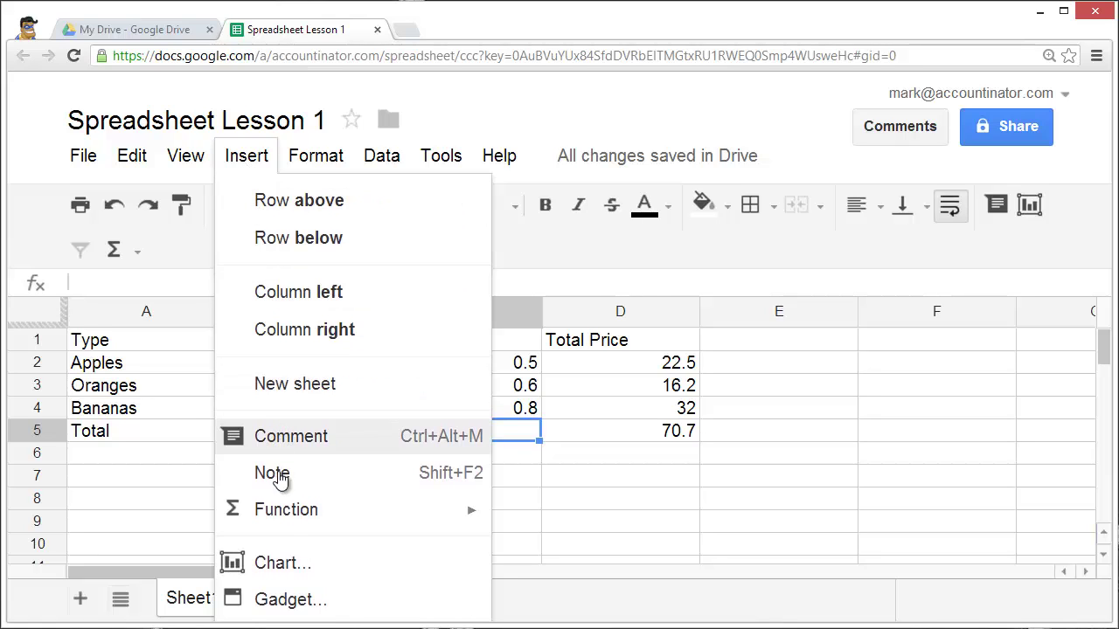
mouse_move(278, 514)
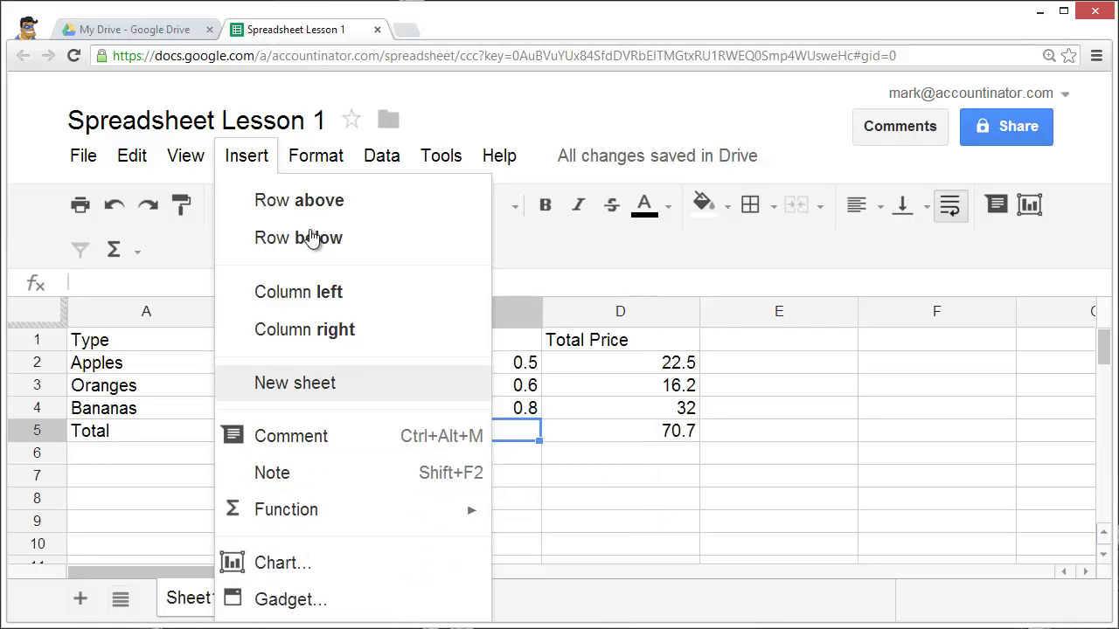
Step: Browse the Format, Data, Tools and Help menus, ending on the Tools menu
left_click(316, 157)
left_click(317, 157)
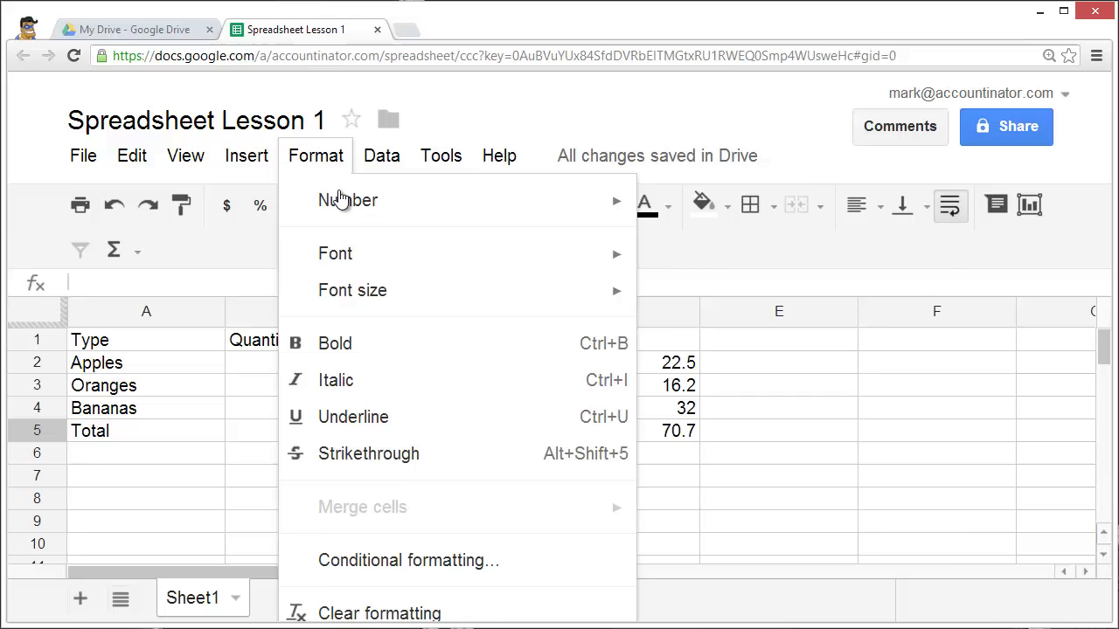
mouse_move(344, 206)
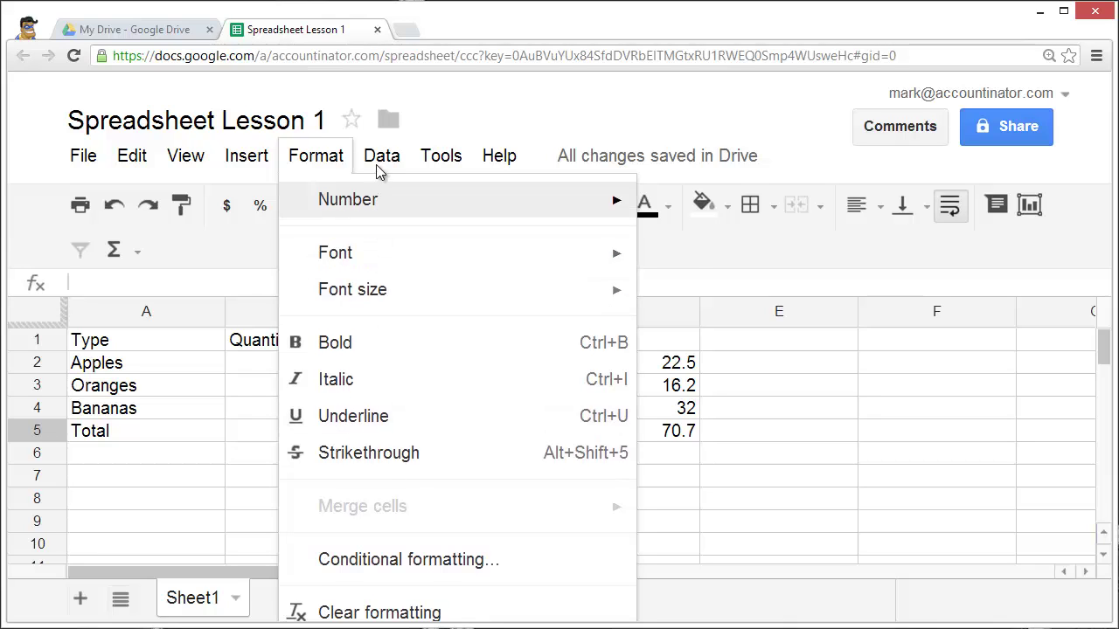
mouse_move(380, 162)
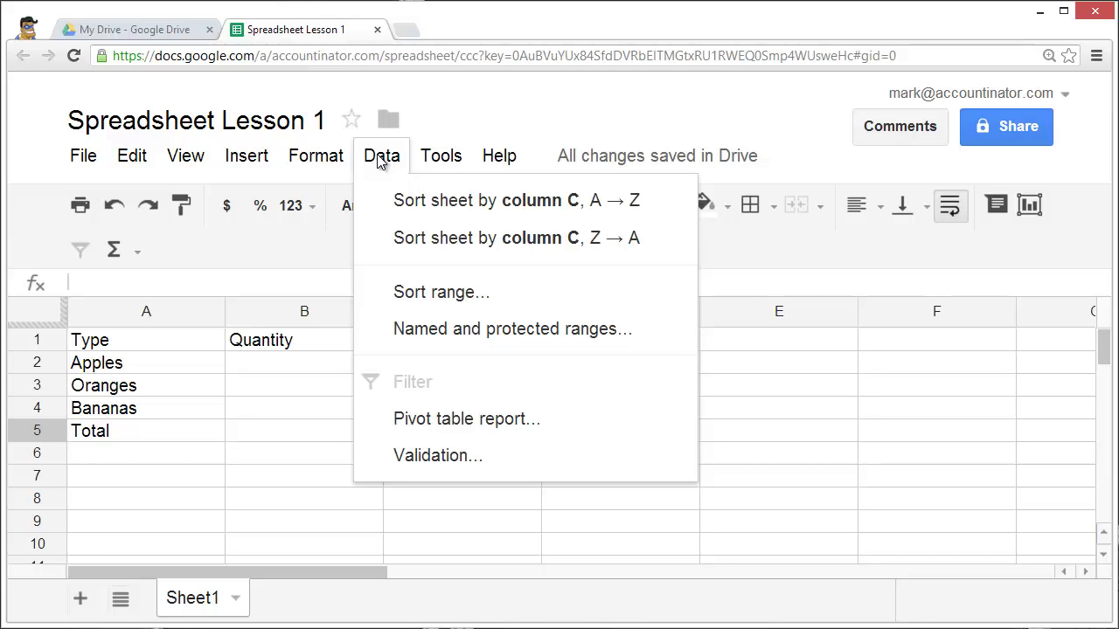
mouse_move(443, 165)
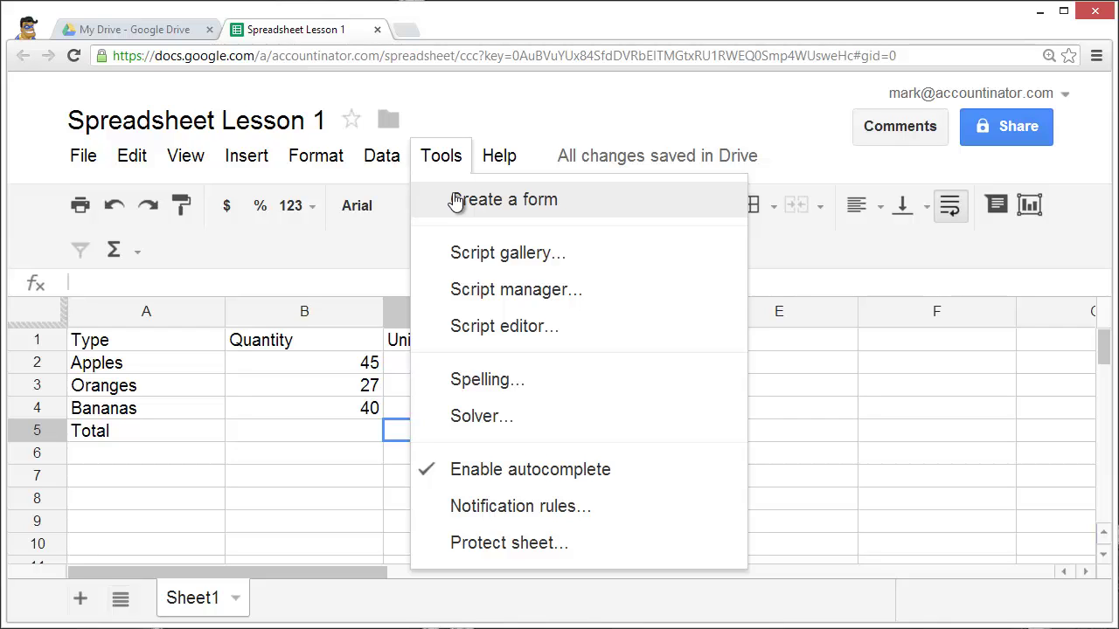
mouse_move(499, 159)
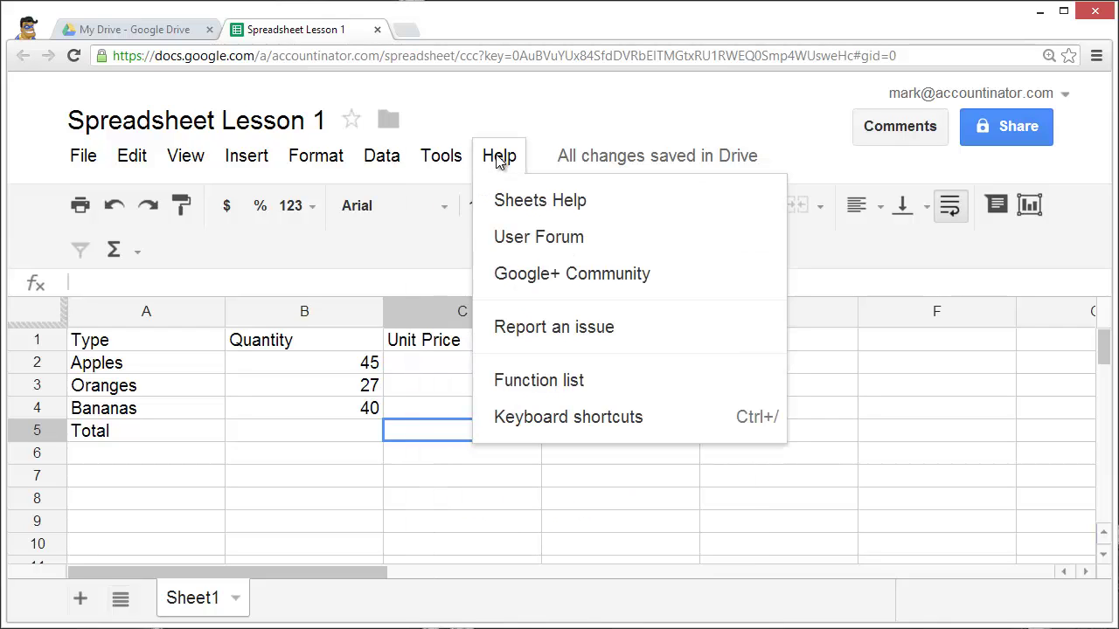
mouse_move(567, 165)
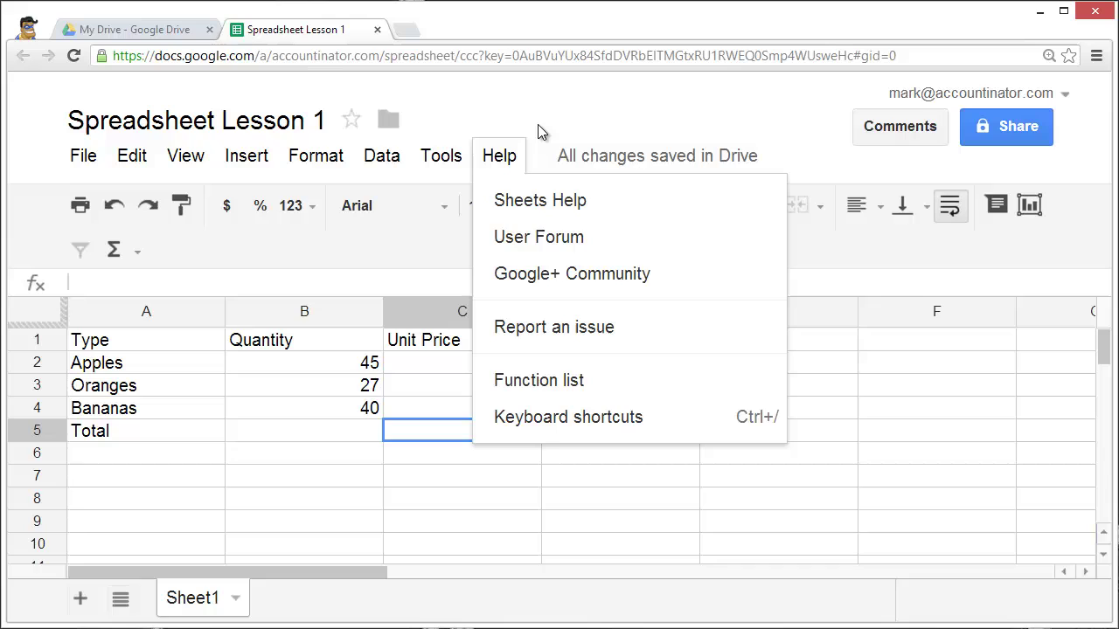
mouse_move(453, 150)
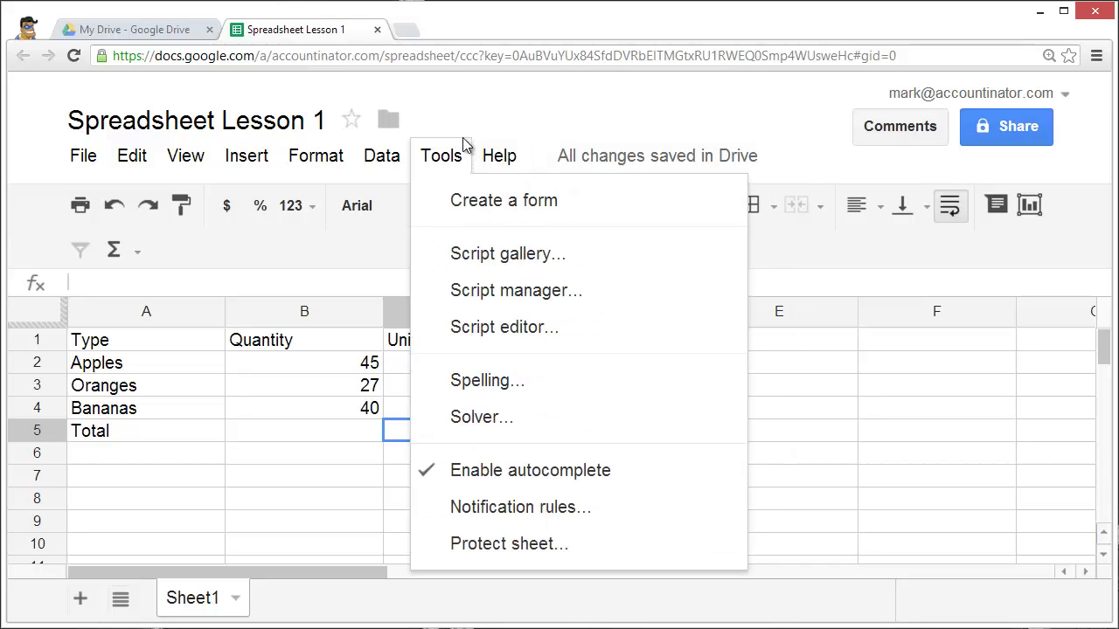